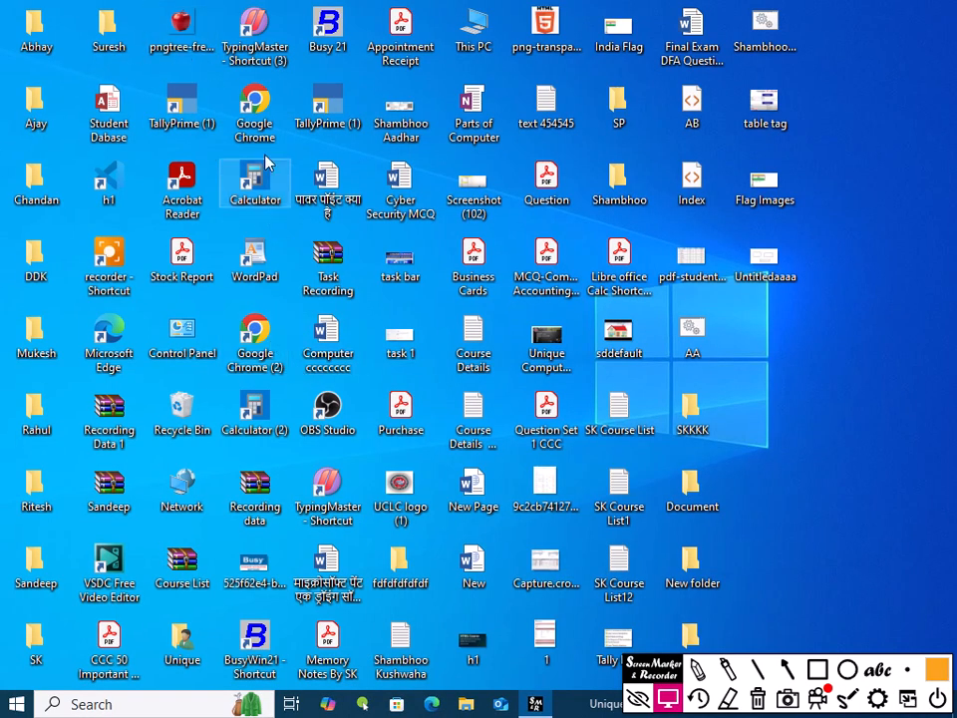
# Open Google Chrome and go to chatgpt.com.
pyautogui.doubleClick(257, 100)
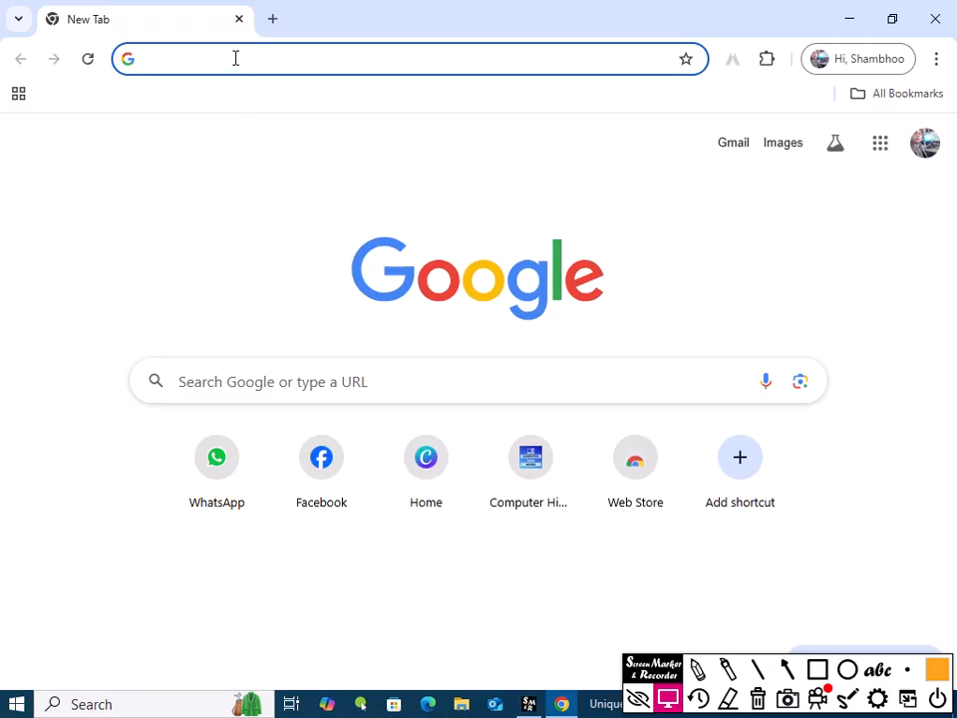
pyautogui.write('c')
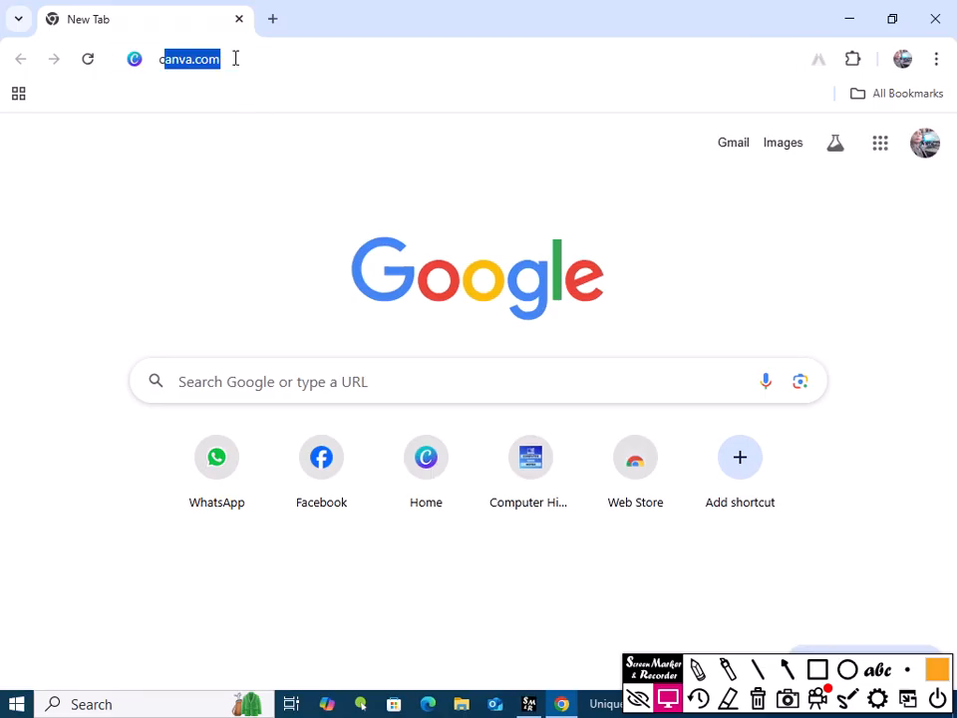
pyautogui.write('hatgpt')
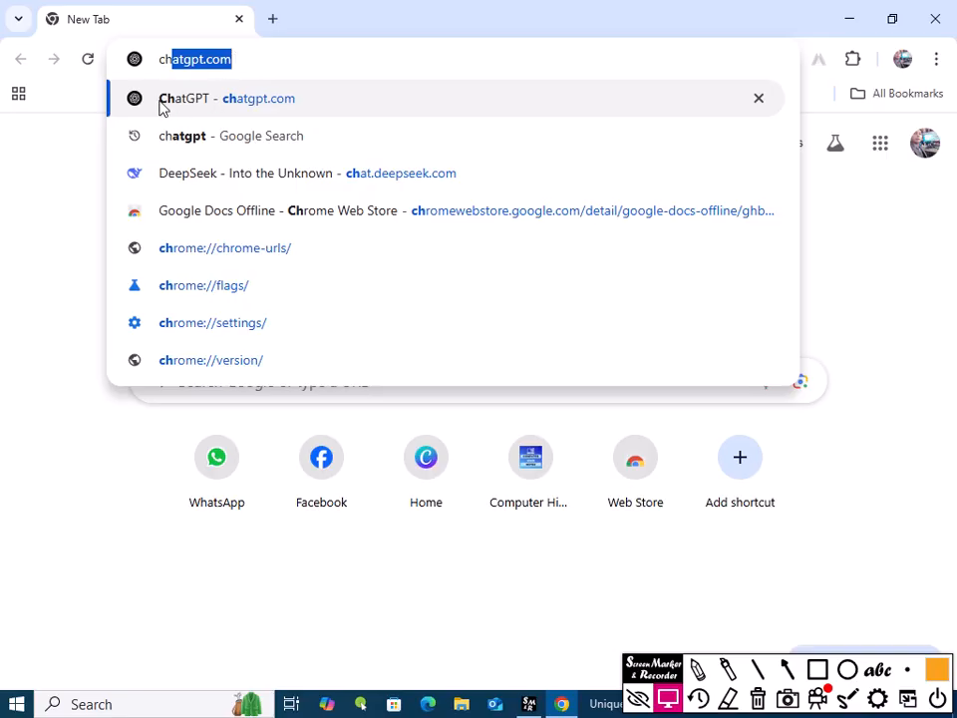
pyautogui.click(211, 112)
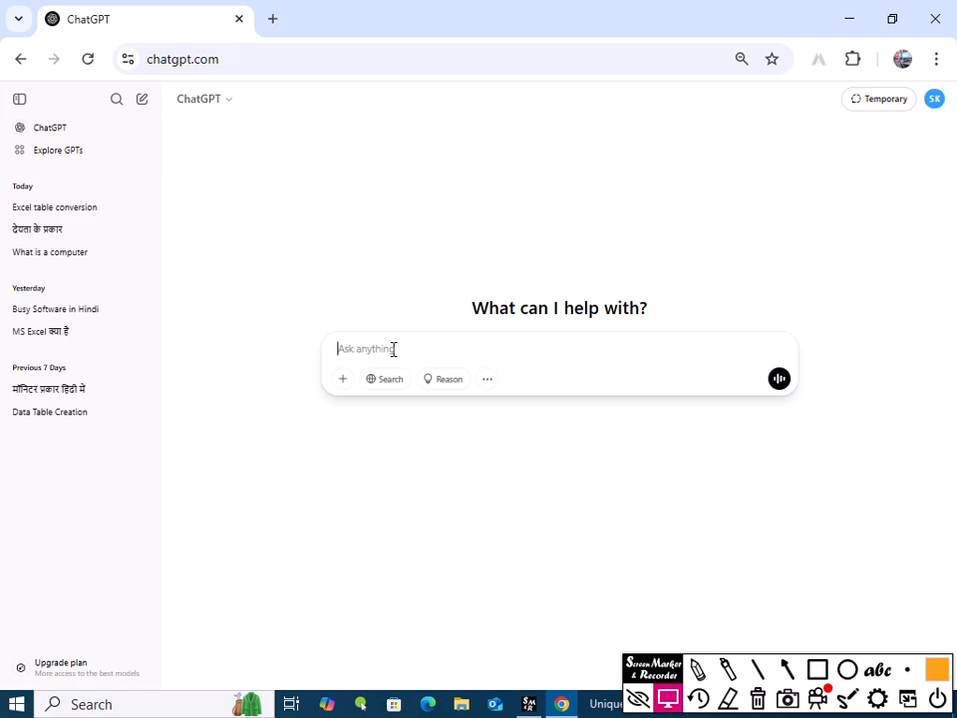
# Ask ChatGPT in romanized Hindi for Excel data with table headers Student Id, Student Name, Father's Name and Address, and at least 10 records.
pyautogui.write('हxcel')
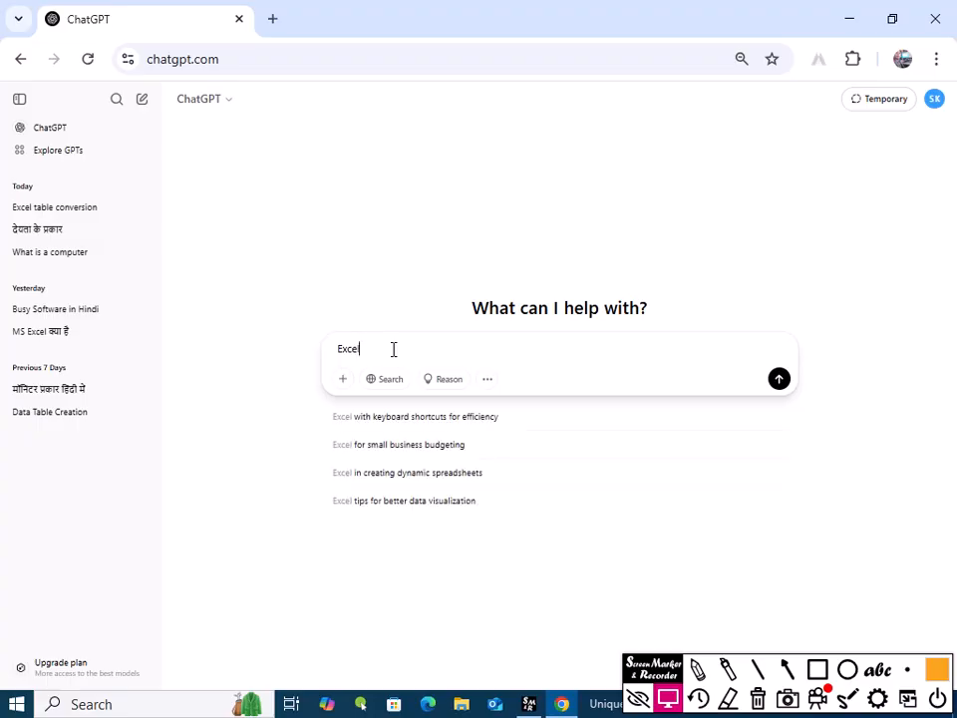
pyautogui.write(' me')
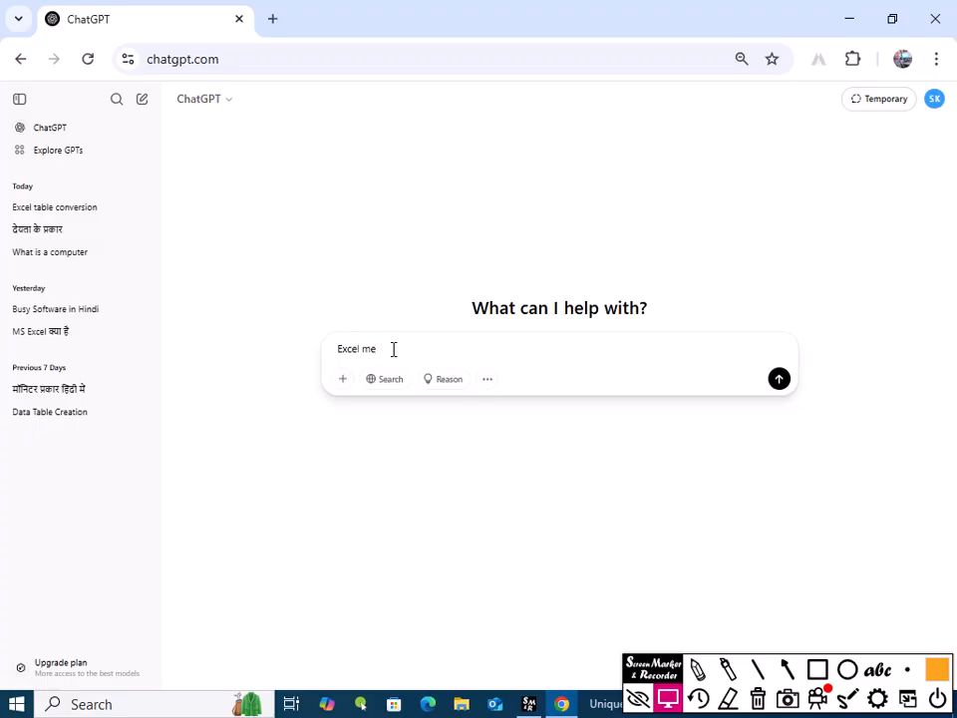
pyautogui.write('Ek data Bana Kar Do Ji')
pyautogui.write('same Student ')
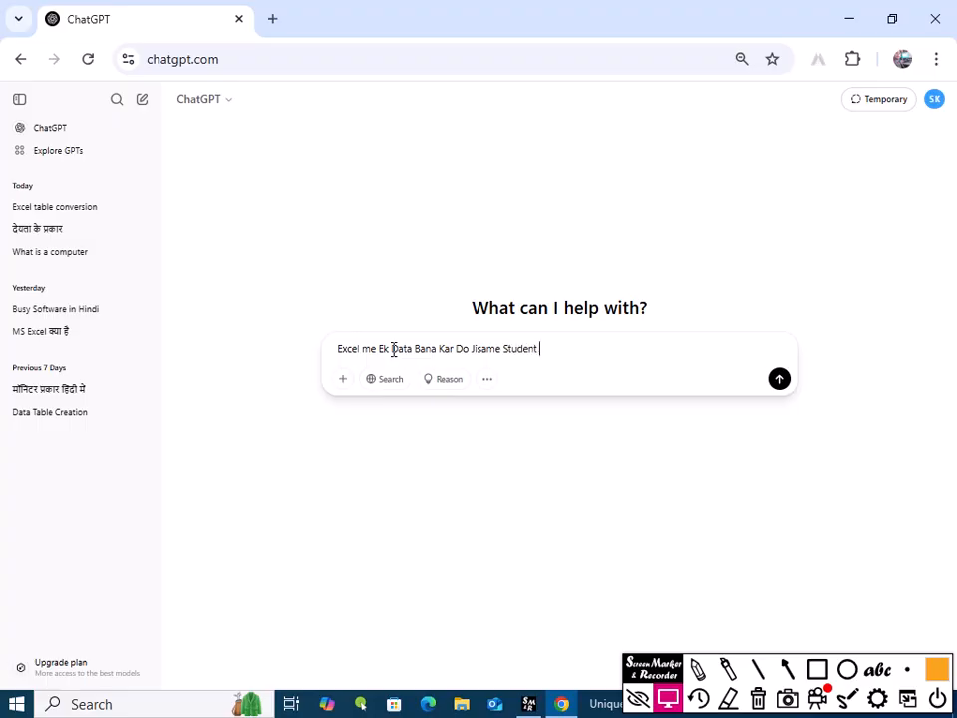
pyautogui.write('Id ,Student Name,Father')
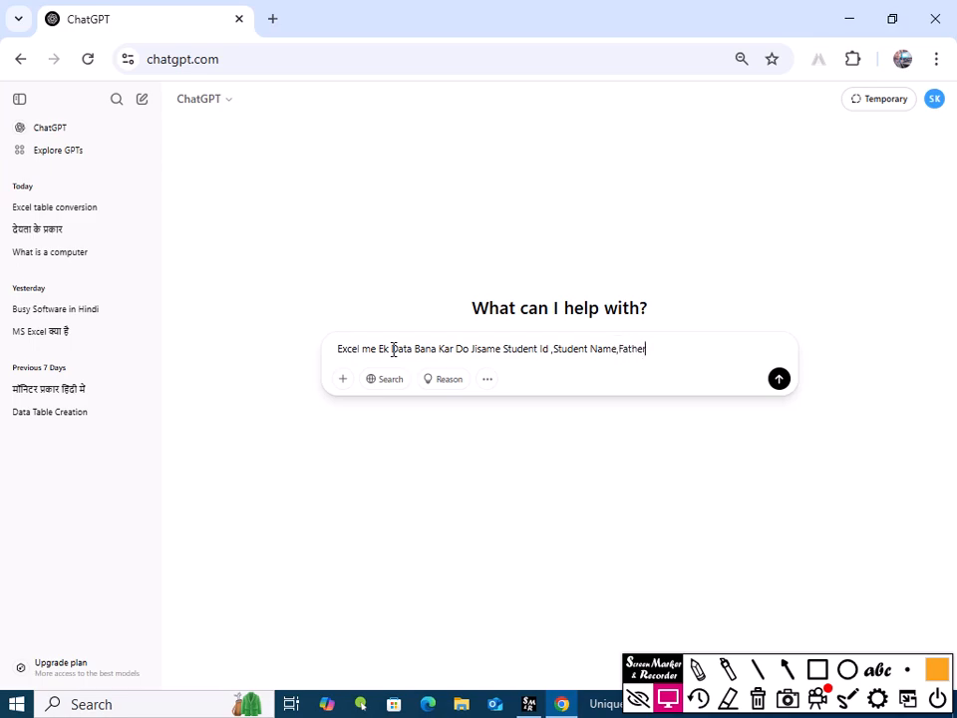
pyautogui.write("'s Name")
pyautogui.write(',Address Tab')
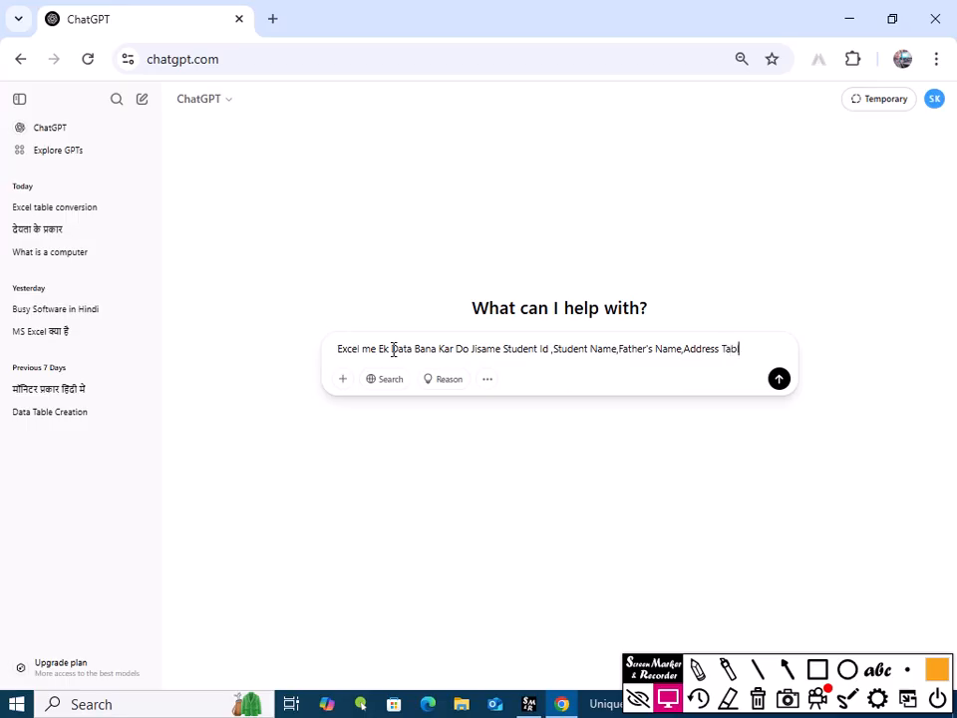
pyautogui.write('le Ke Header Ke S')
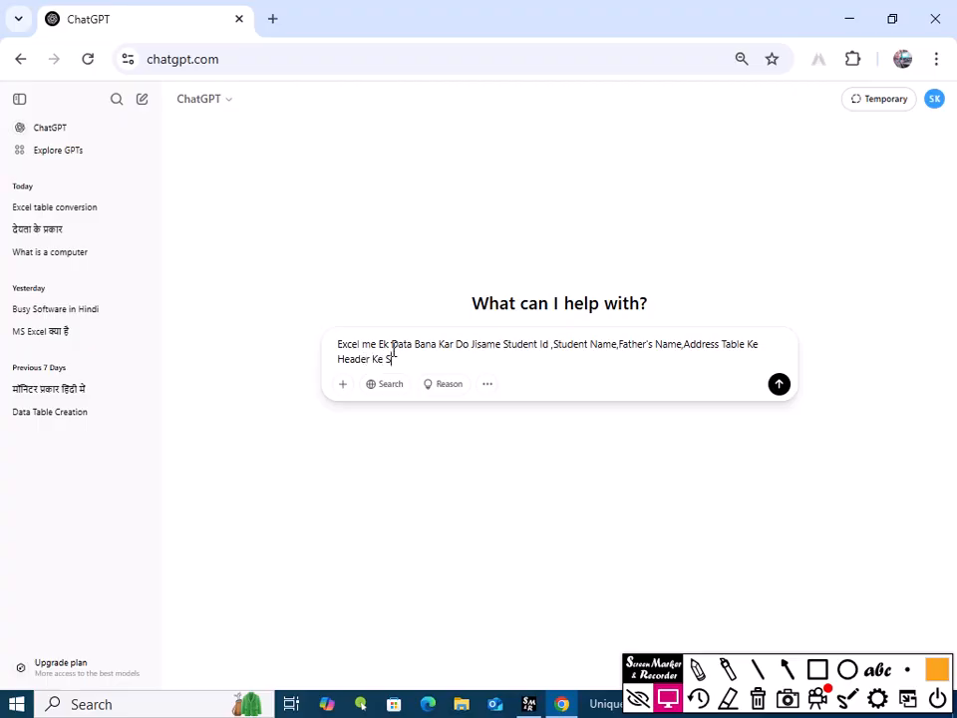
pyautogui.write('ath aur Kam se kam 10 ')
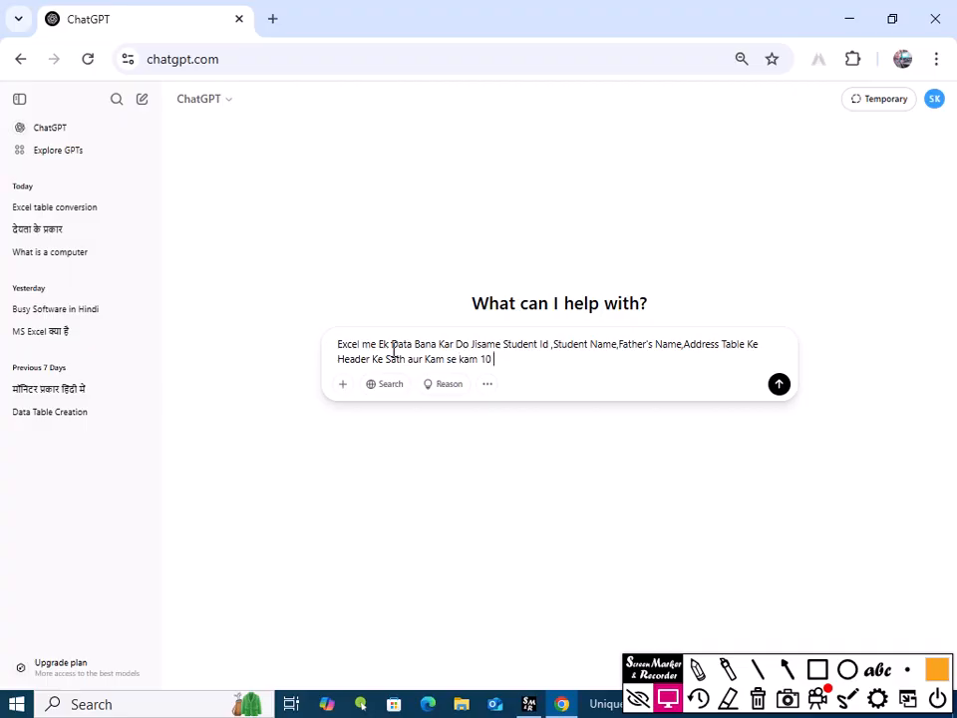
pyautogui.write('Ka Data Baanak Kar Do')
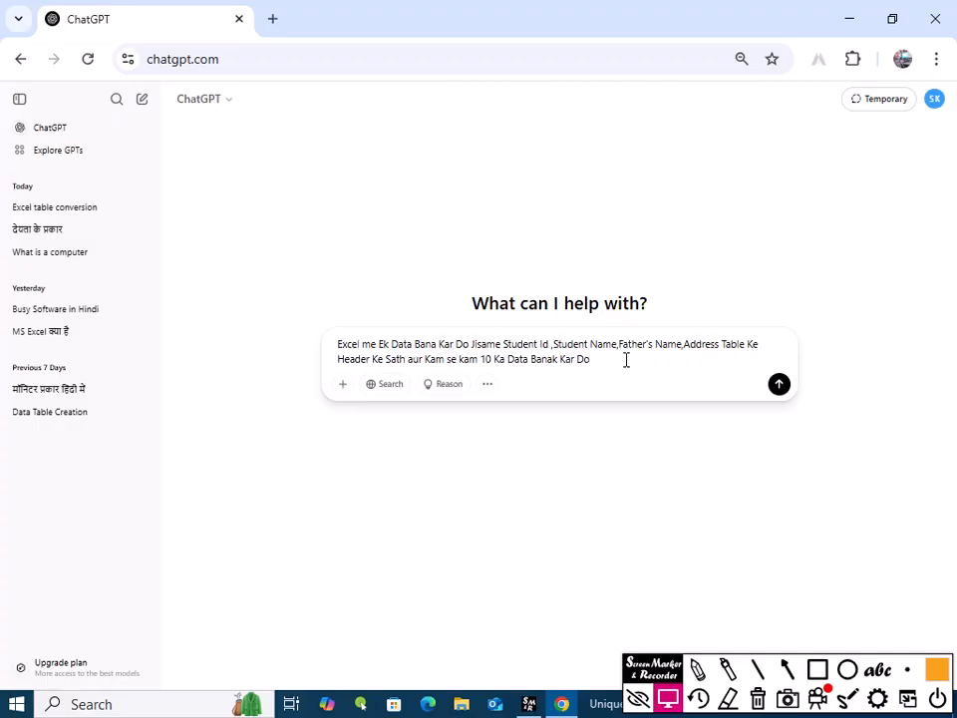
pyautogui.press('Return')
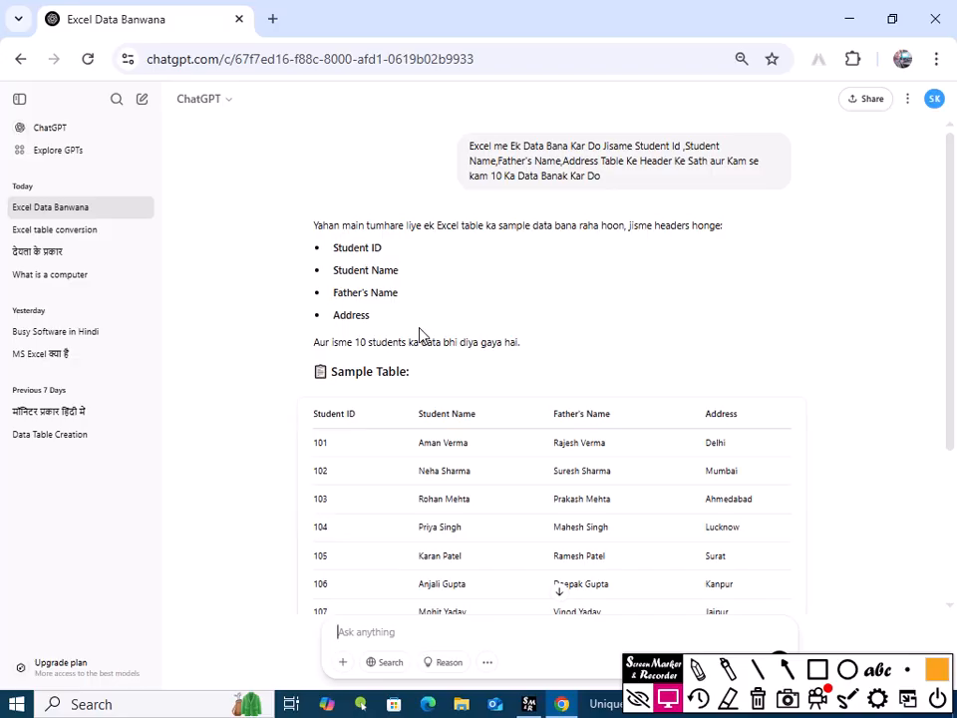
# Copy the whole generated sample table, including its header row, from the ChatGPT reply.
pyautogui.scroll(-3, 419, 334)
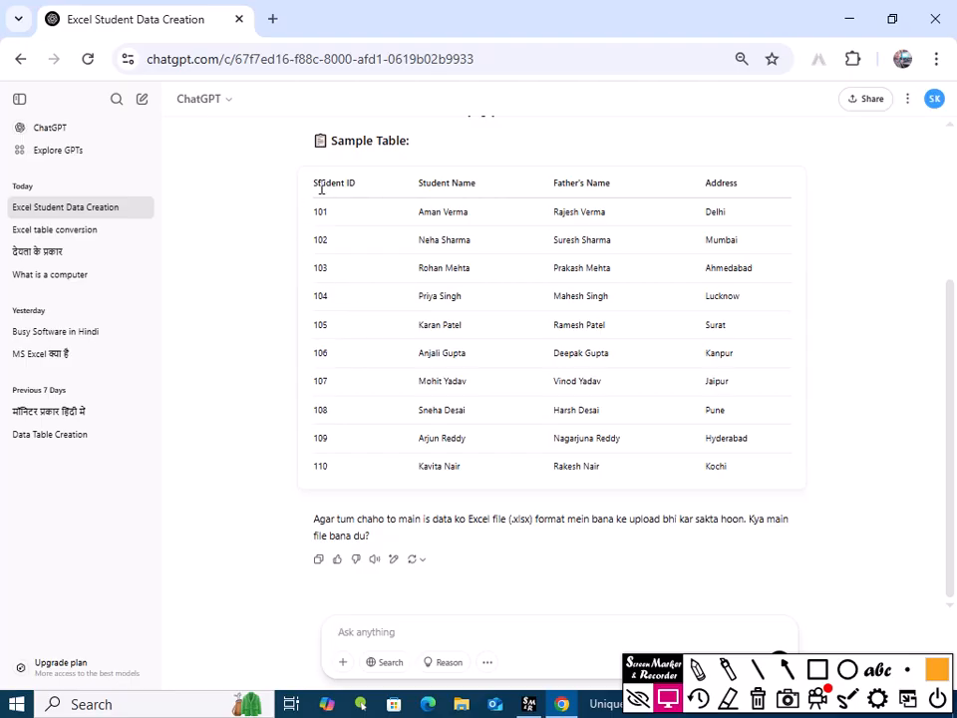
pyautogui.moveTo(316, 183); pyautogui.dragTo(740, 485)
pyautogui.hotkey('ctrl', 'c')
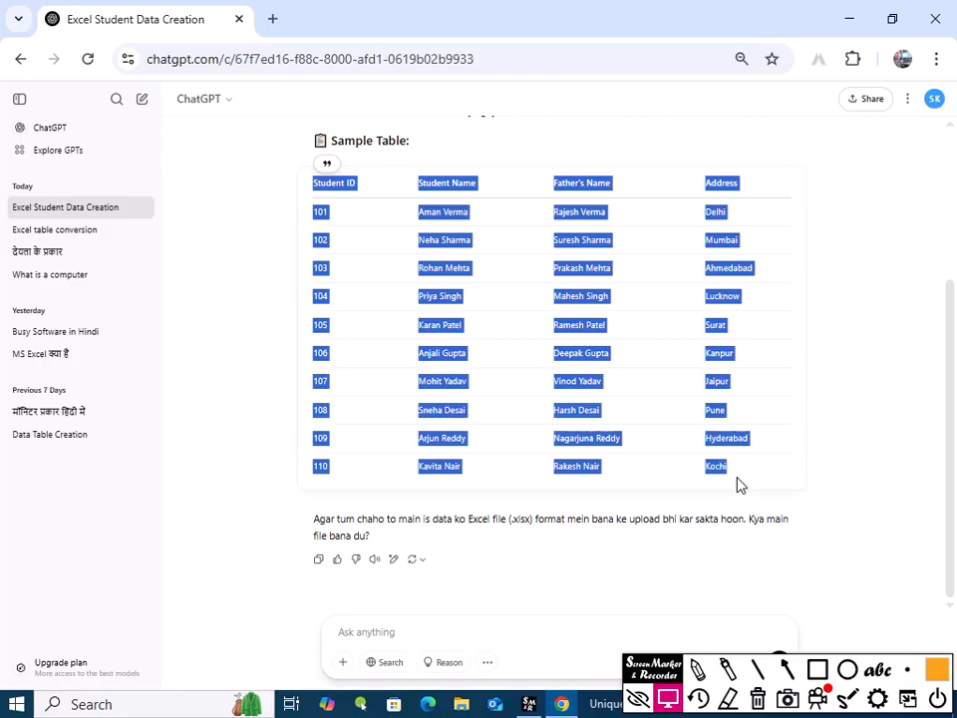
# Switch to Excel, decline making it the default program, and paste the copied table at A1 of a blank workbook.
pyautogui.press('super+r')
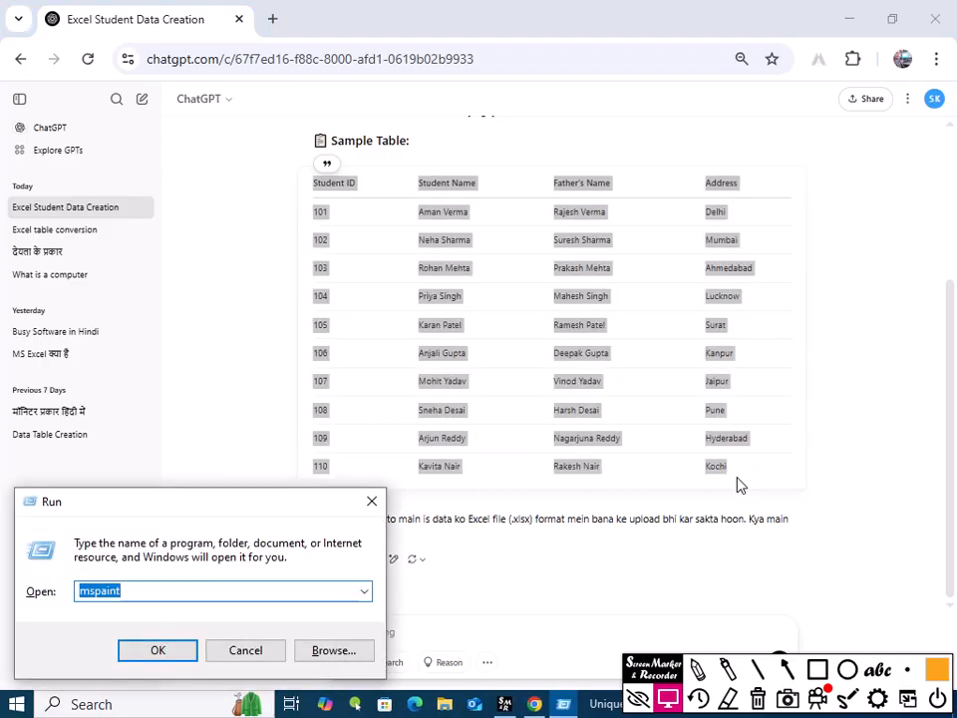
pyautogui.write('excel')
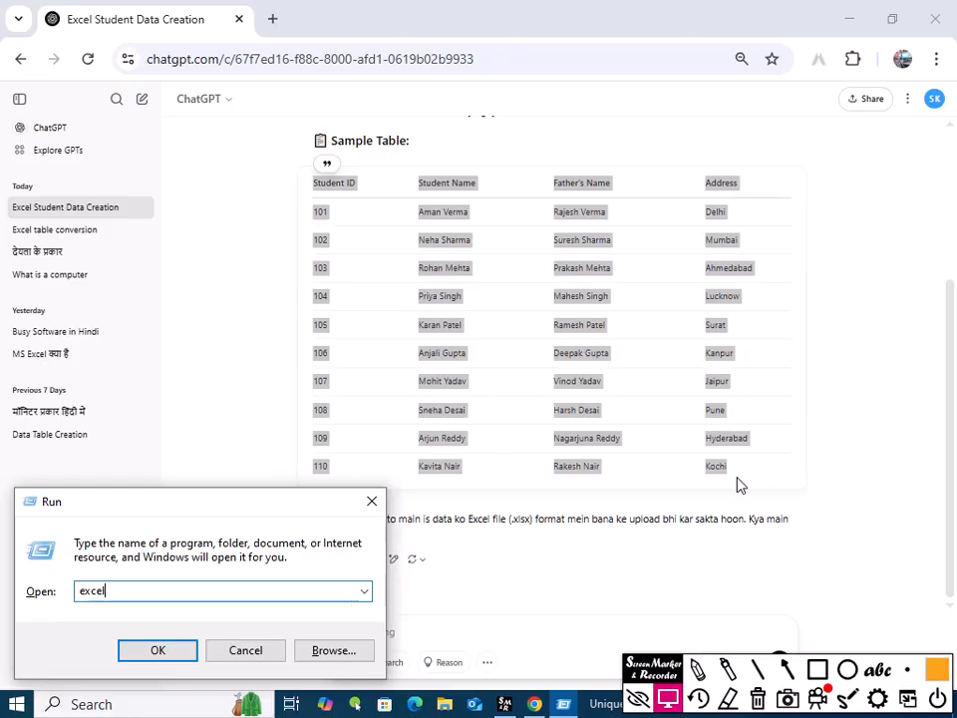
pyautogui.press('Return')
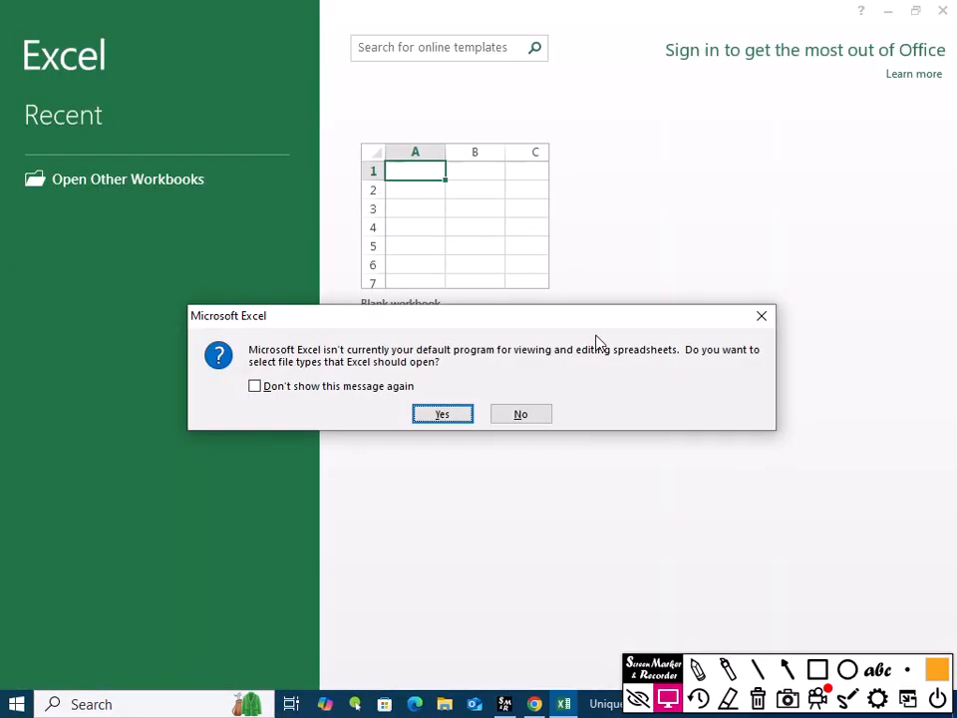
pyautogui.click(519, 416)
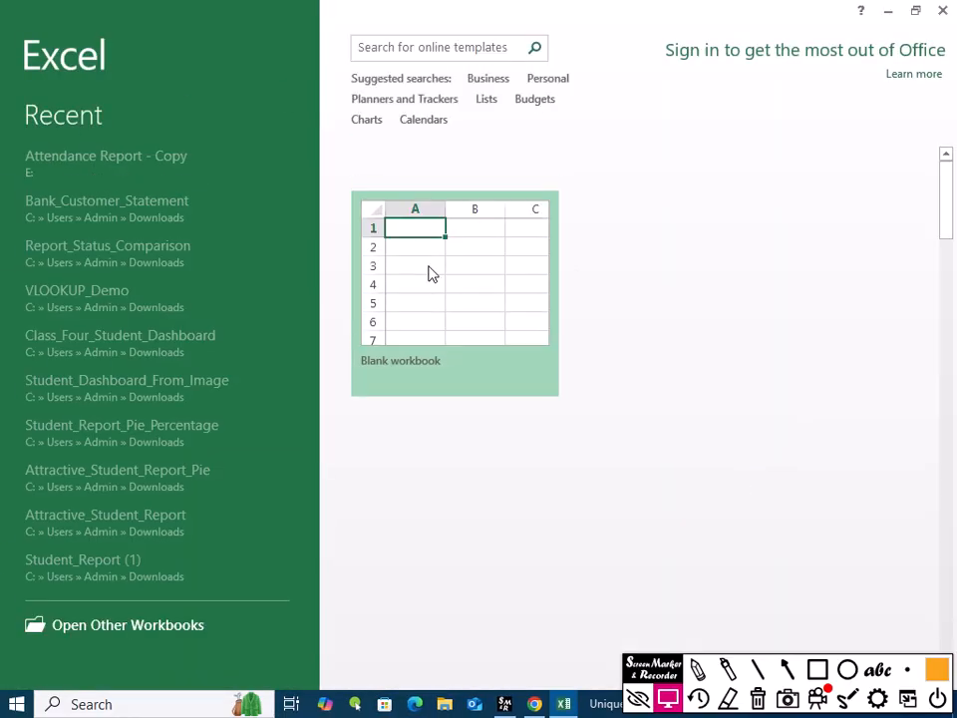
pyautogui.click(442, 277)
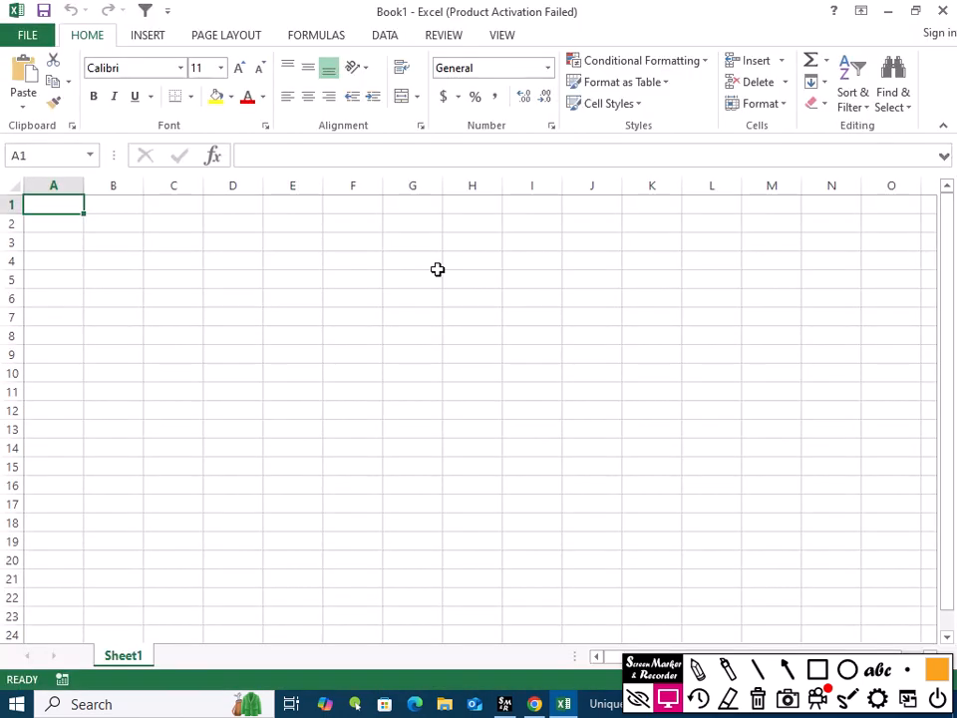
pyautogui.hotkey('ctrl', 'v')
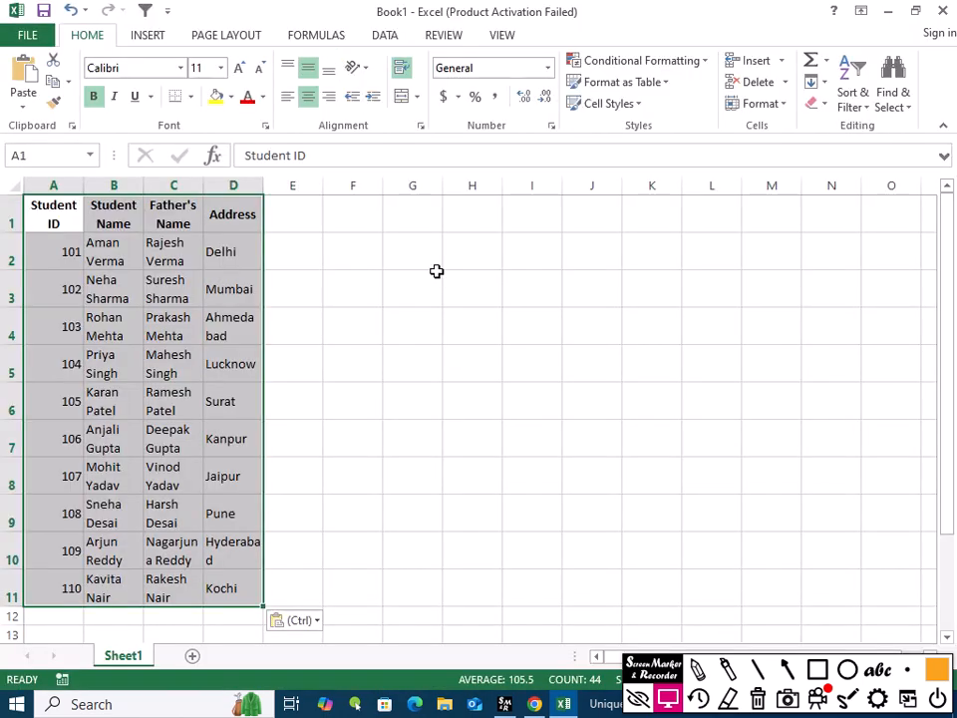
# Widen columns A to D so the headers and entries fit on one line, dismissing the activation wizard.
pyautogui.click(130, 257)
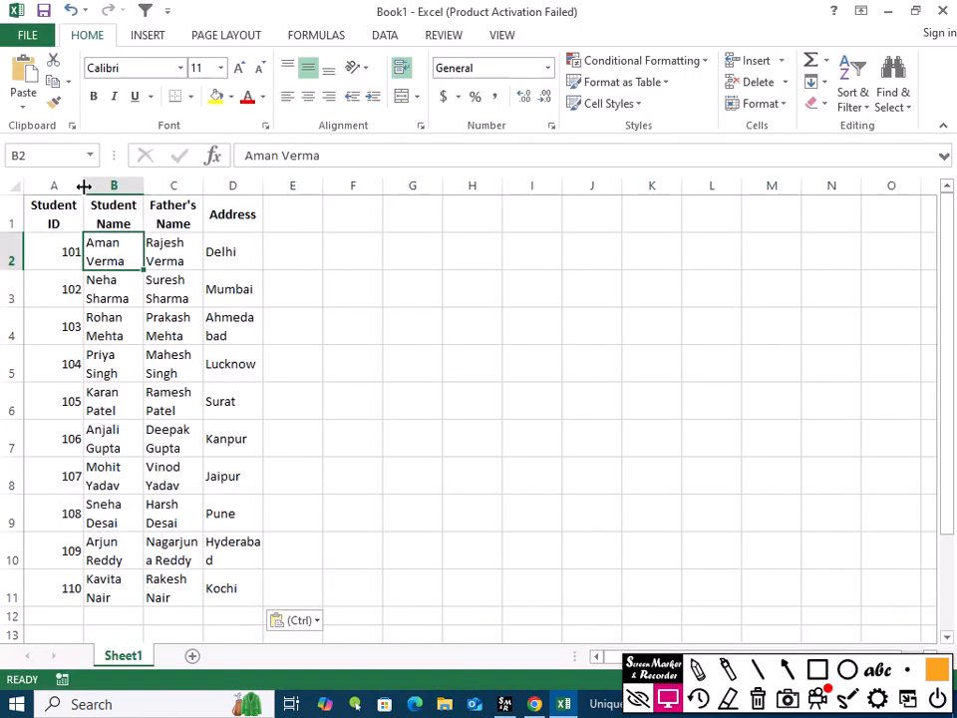
pyautogui.moveTo(85, 186); pyautogui.dragTo(137, 186)
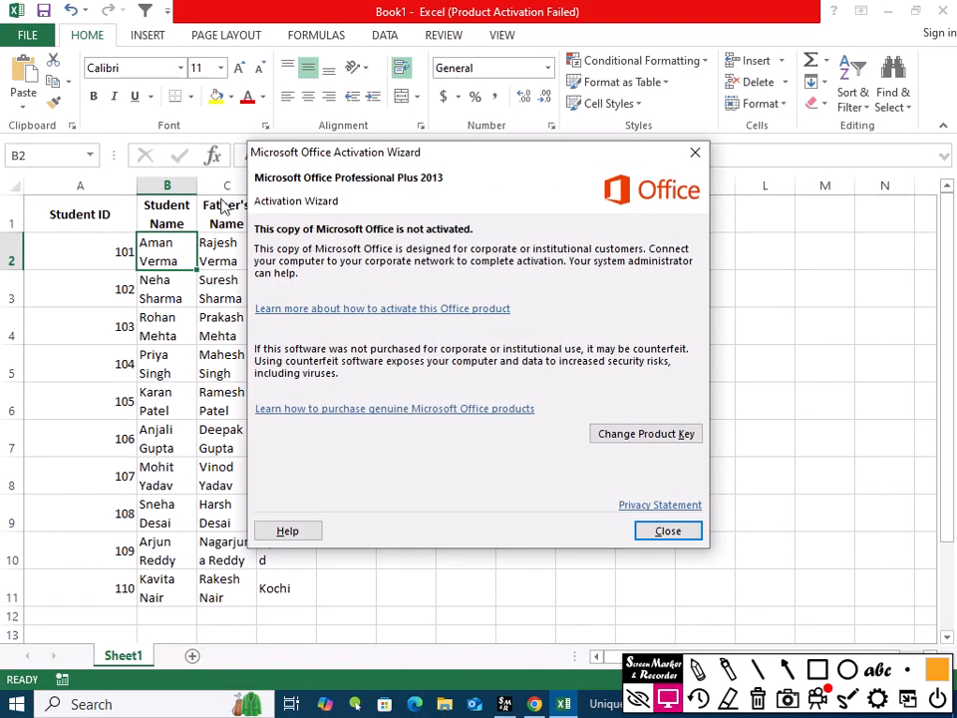
pyautogui.click(663, 535)
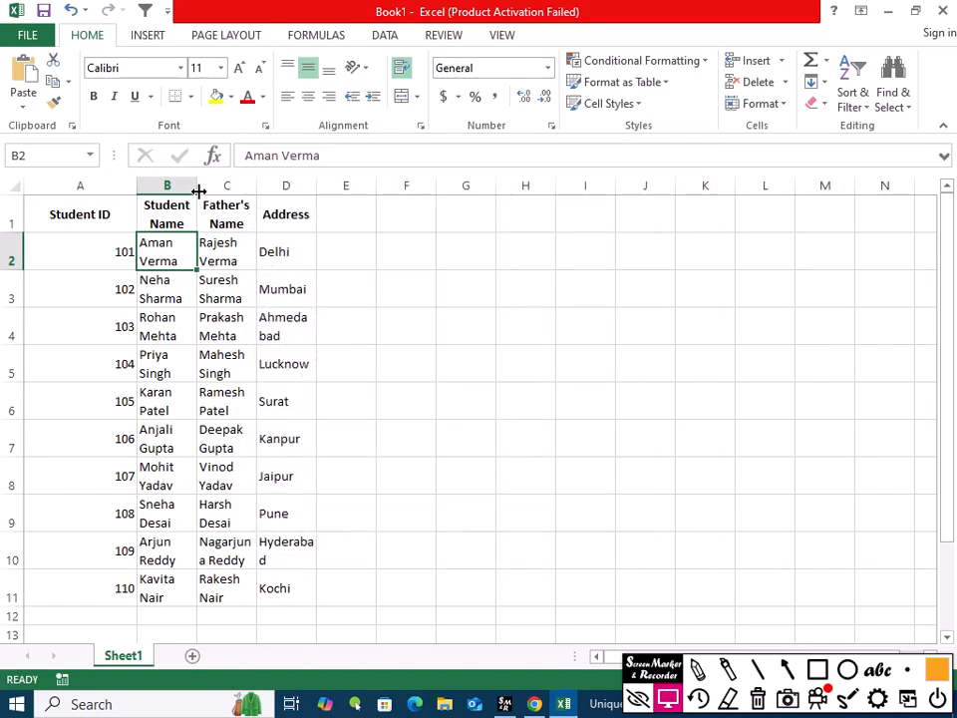
pyautogui.moveTo(197, 186); pyautogui.dragTo(239, 186)
pyautogui.moveTo(297, 187); pyautogui.dragTo(382, 187)
pyautogui.moveTo(444, 189); pyautogui.dragTo(541, 188)
# Review the pasted student IDs, student names, fathers' names and addresses column by column.
pyautogui.click(111, 253)
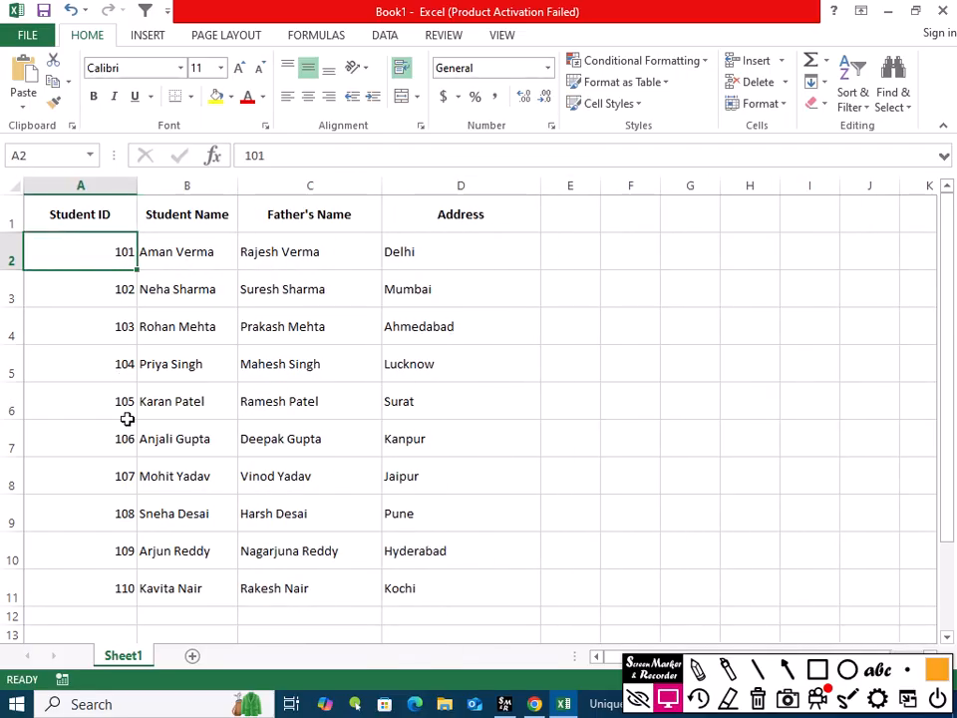
pyautogui.click(89, 578)
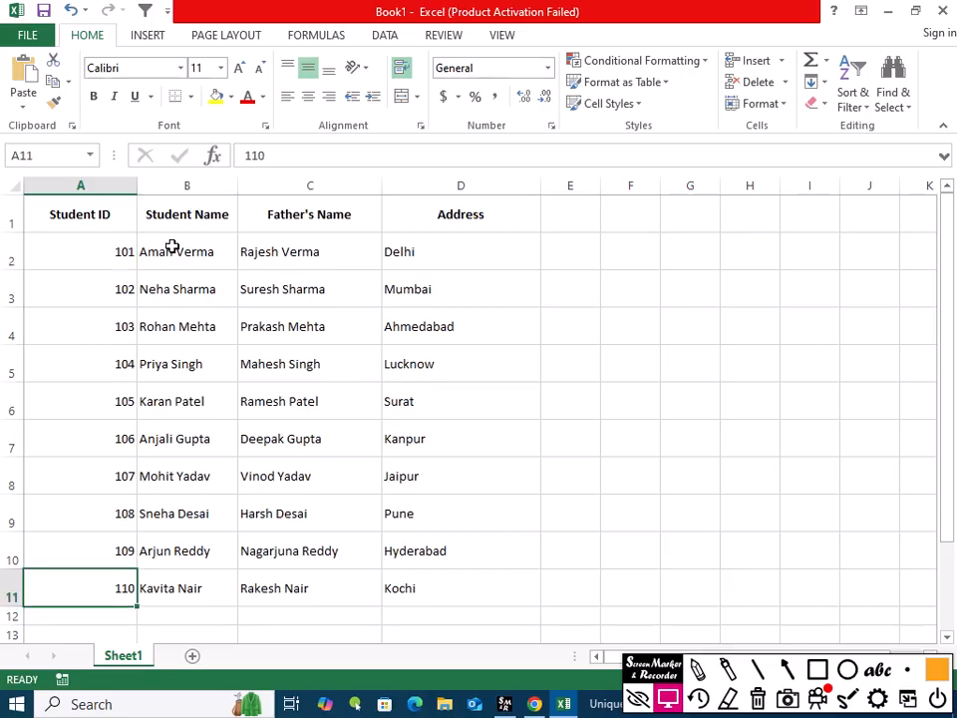
pyautogui.moveTo(174, 249); pyautogui.dragTo(172, 565)
pyautogui.moveTo(305, 250); pyautogui.dragTo(289, 586)
pyautogui.moveTo(448, 255); pyautogui.dragTo(420, 581)
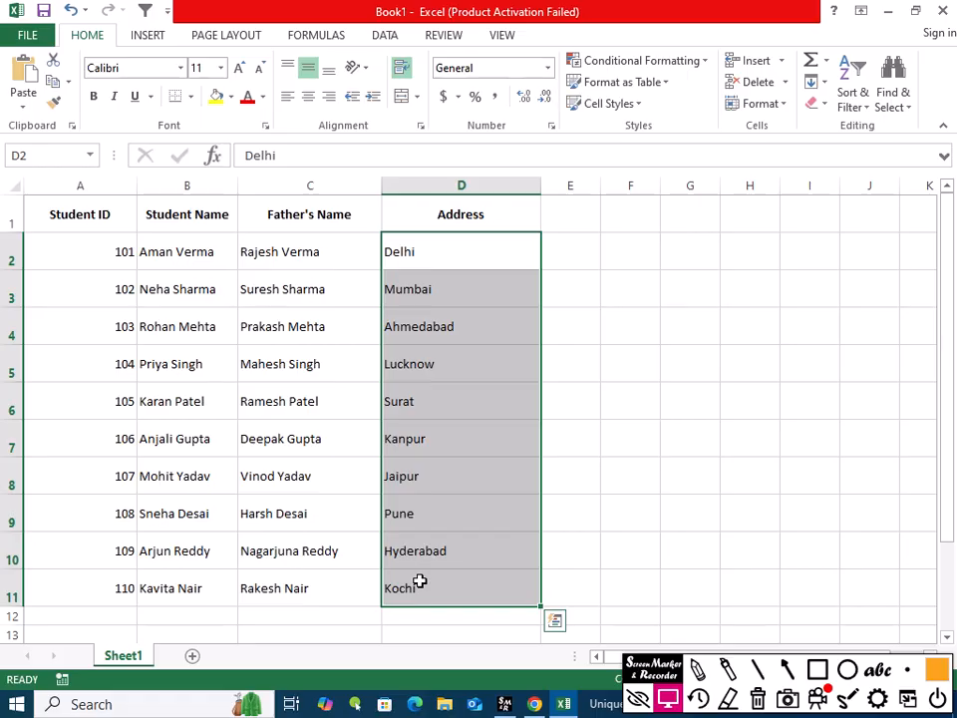
pyautogui.click(821, 257)
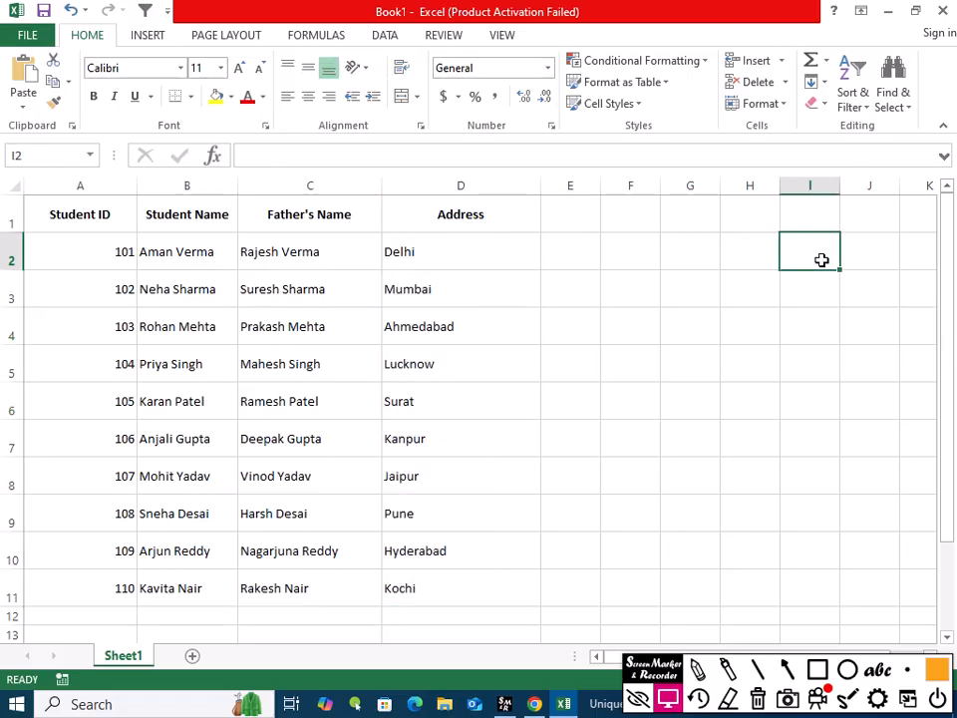
# Return to ChatGPT in Chrome and send the follow-up request "yah data excel ke format me do".
pyautogui.click(535, 703)
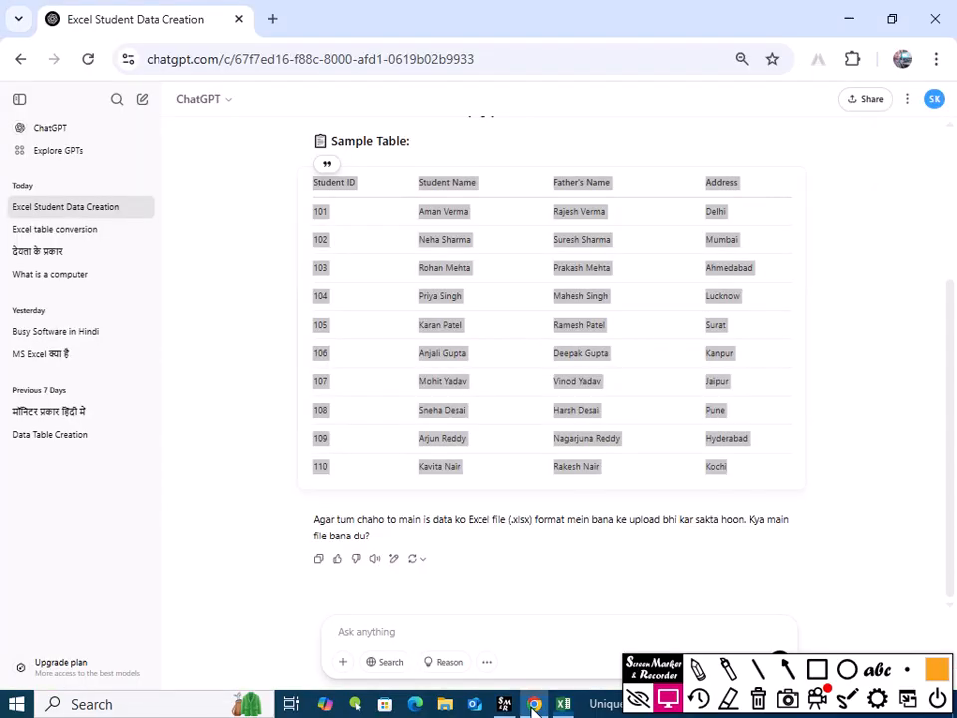
pyautogui.click(358, 634)
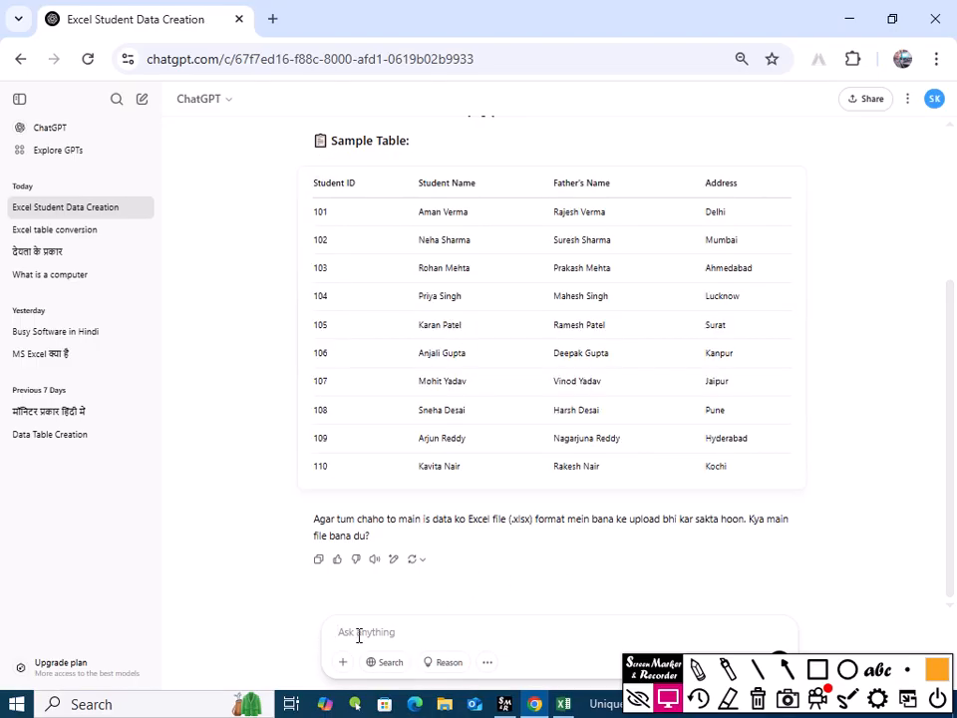
pyautogui.write('yad')
pyautogui.write('h data e')
pyautogui.write('xcel m')
pyautogui.write('ke fo')
pyautogui.write('rmat me do')
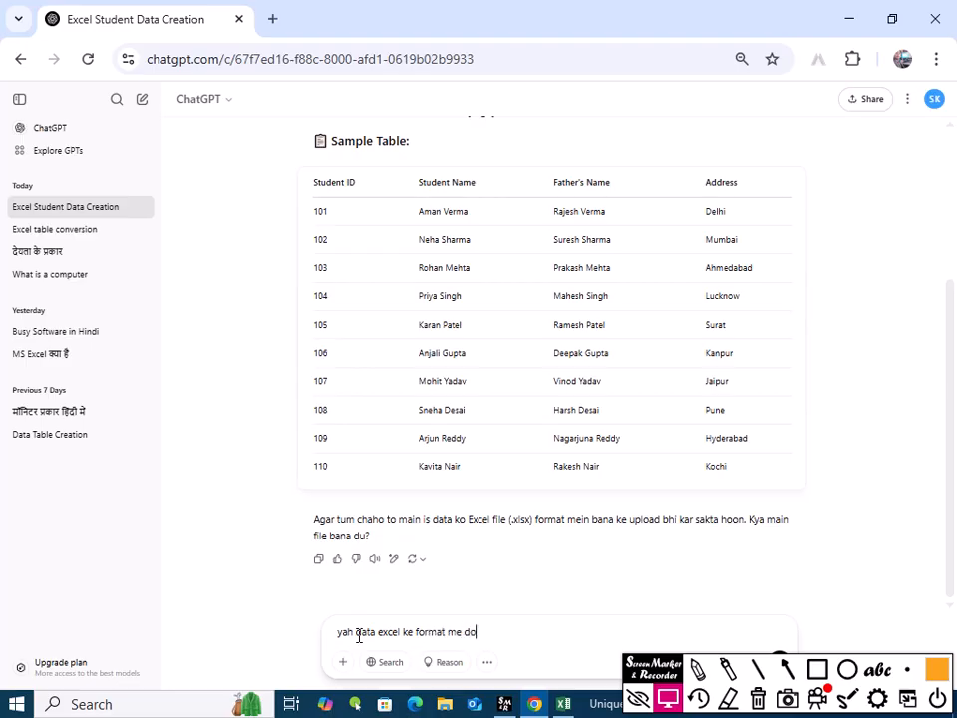
pyautogui.press('Return')
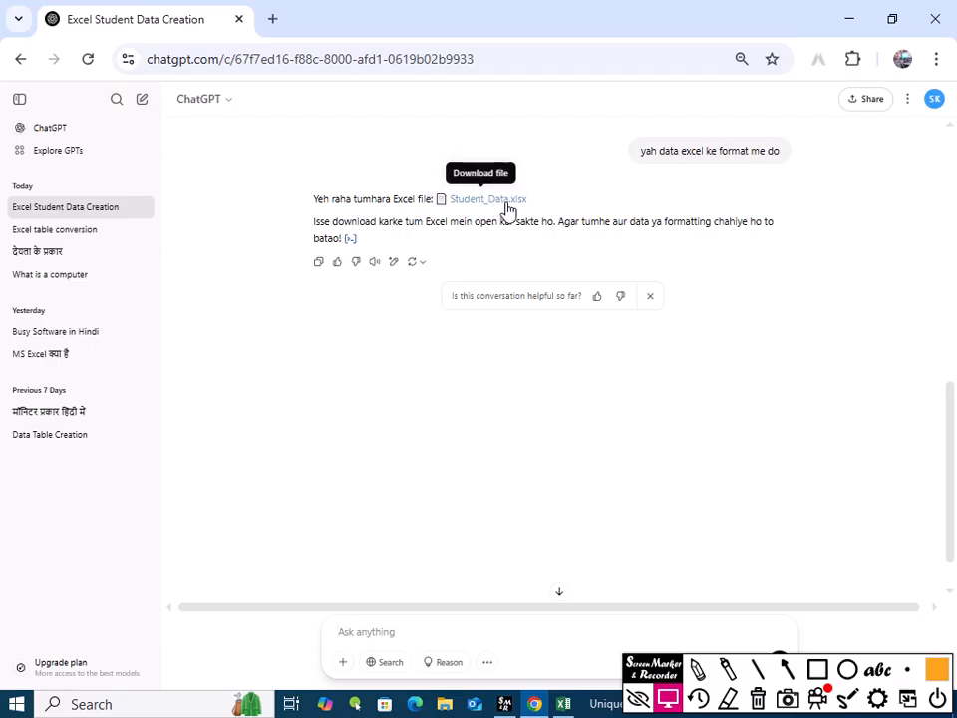
# Download Student_Data.xlsx from the reply, open it in Excel and enable editing.
pyautogui.click(468, 209)
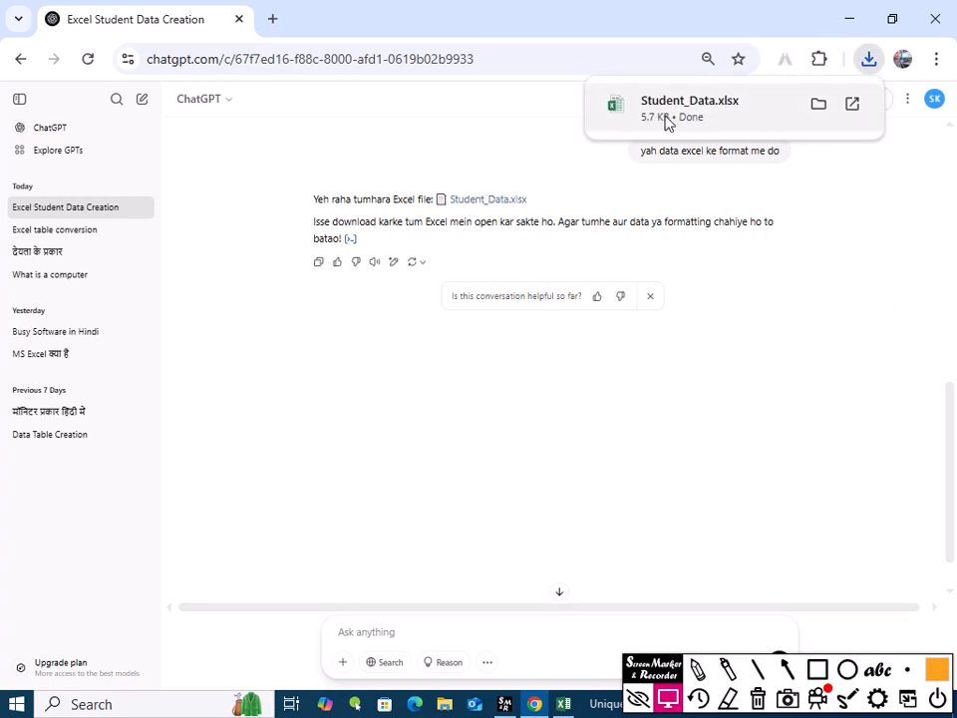
pyautogui.click(668, 122)
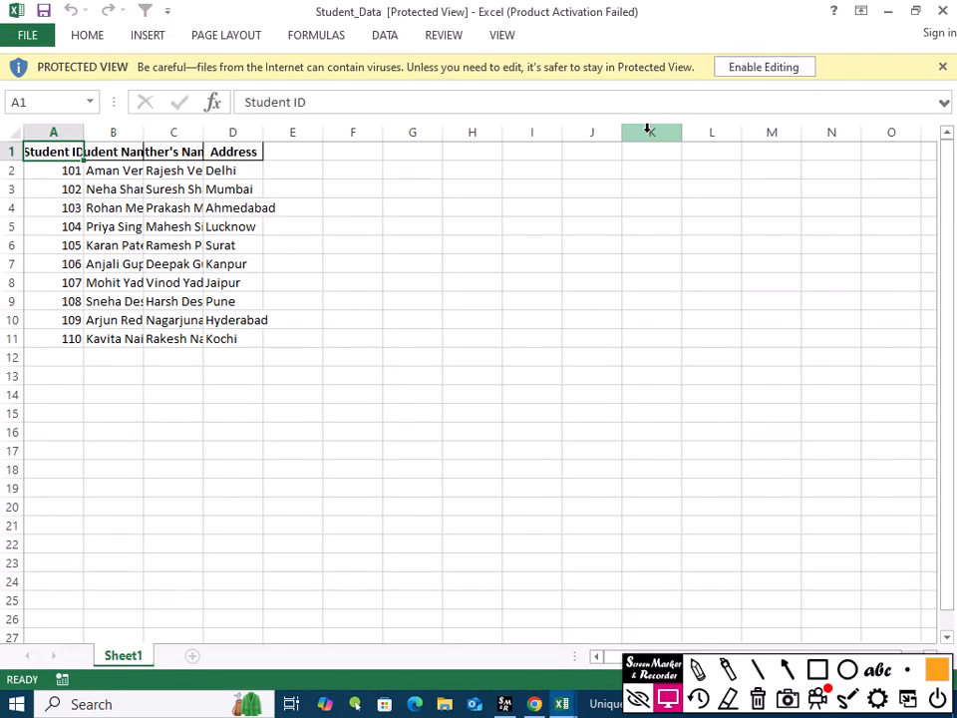
pyautogui.click(763, 67)
pyautogui.click(420, 311)
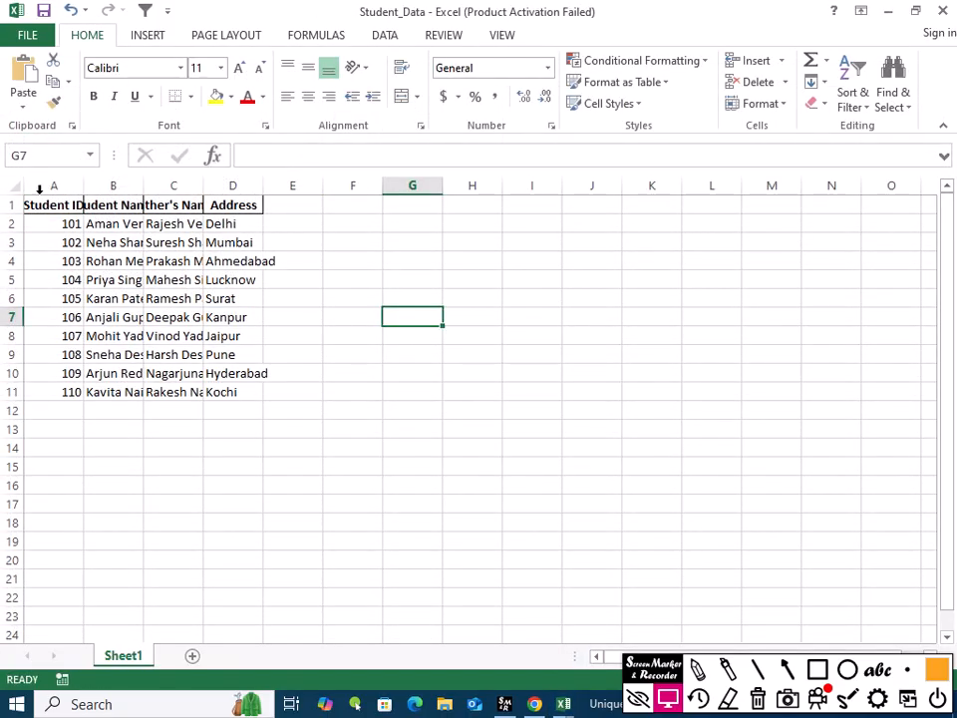
# Auto-fit the widths of columns A to E in Student_Data so every header and entry shows in full.
pyautogui.moveTo(52, 187); pyautogui.dragTo(271, 195)
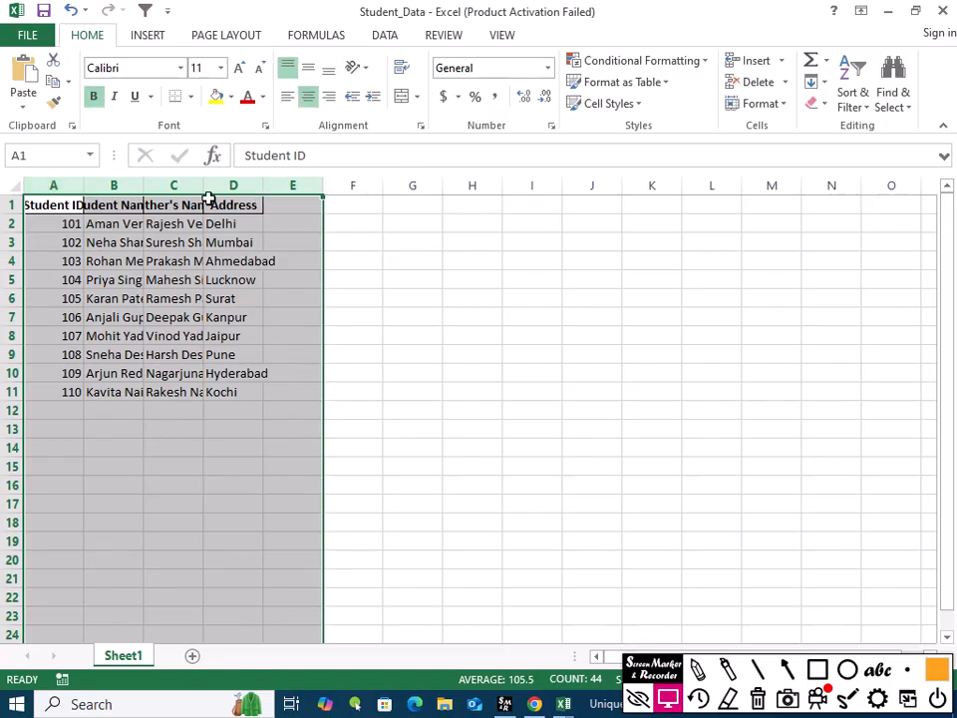
pyautogui.doubleClick(144, 185)
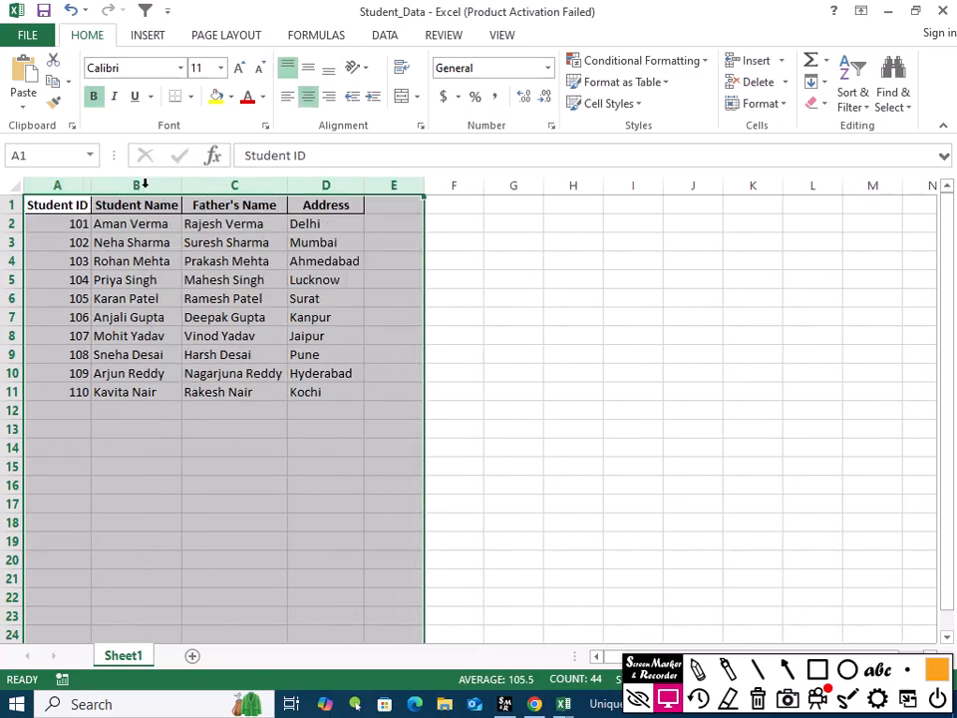
pyautogui.click(339, 279)
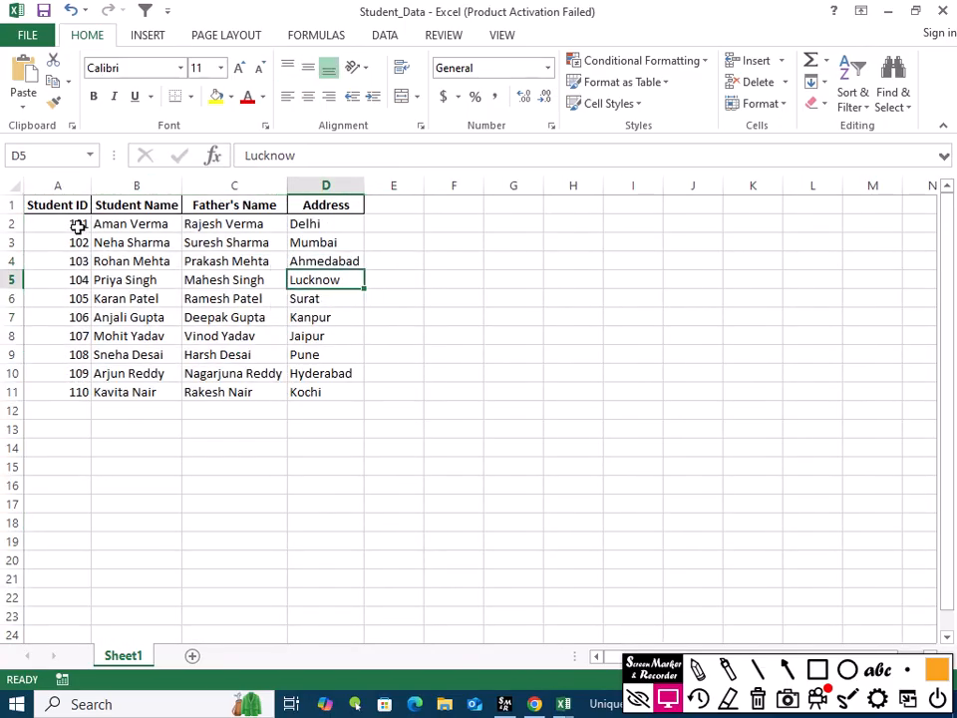
# Review the Student ID, Student Name, Father's Name and Address columns of the downloaded table one by one.
pyautogui.moveTo(57, 206); pyautogui.dragTo(70, 336)
pyautogui.moveTo(107, 207); pyautogui.dragTo(132, 336)
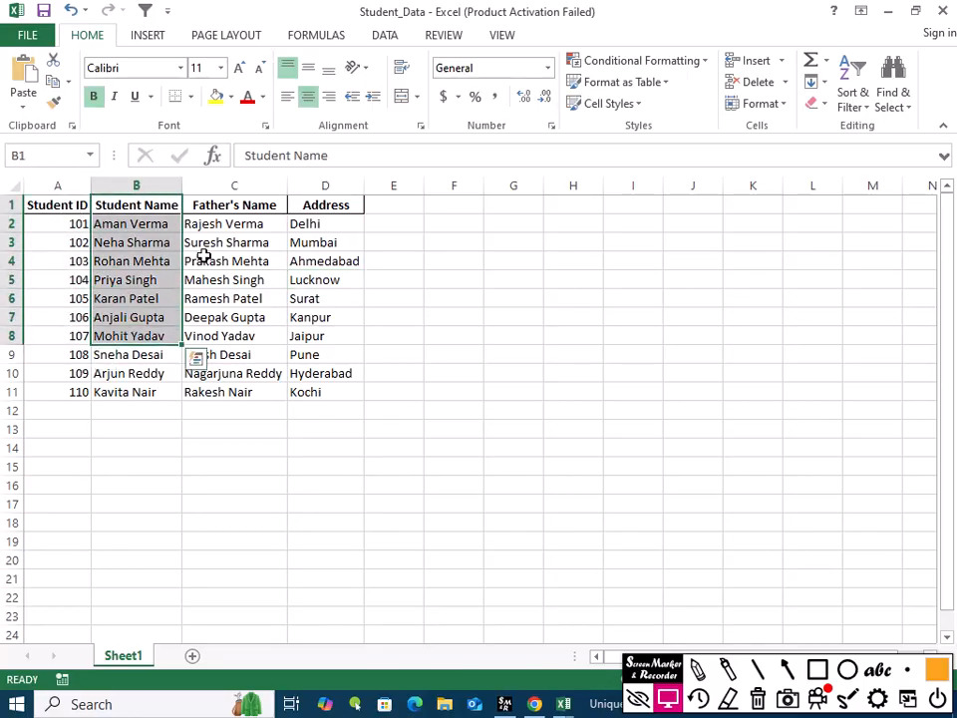
pyautogui.moveTo(230, 207); pyautogui.dragTo(230, 336)
pyautogui.moveTo(303, 205); pyautogui.dragTo(335, 374)
pyautogui.click(380, 344)
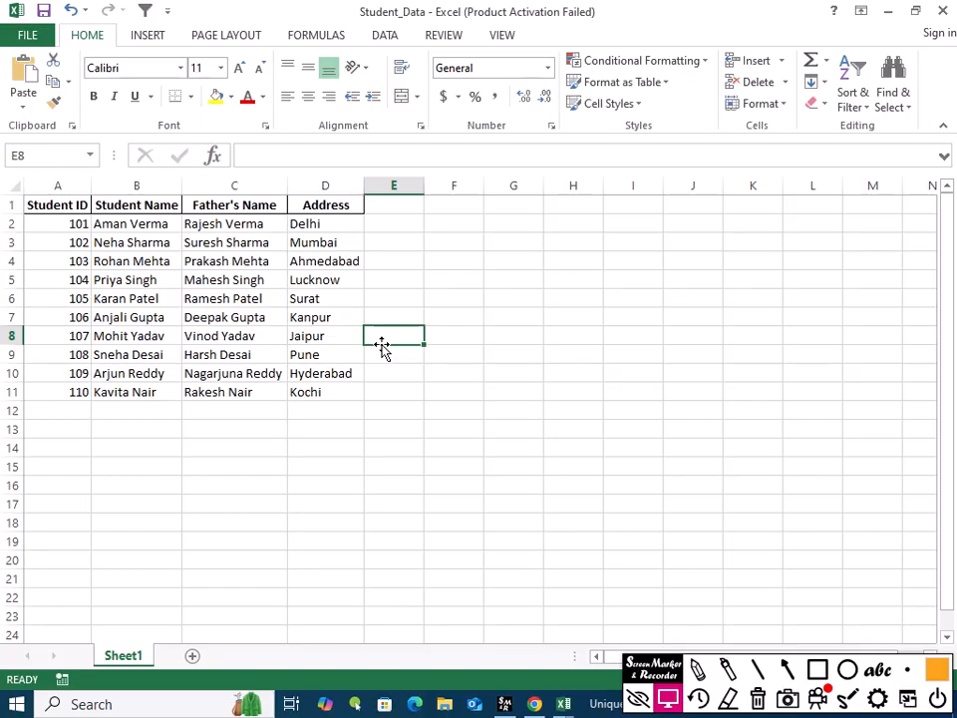
# Switch to ChatGPT in Chrome and send the request "is table ek header banaiye wah header Value Ko".
pyautogui.click(534, 680)
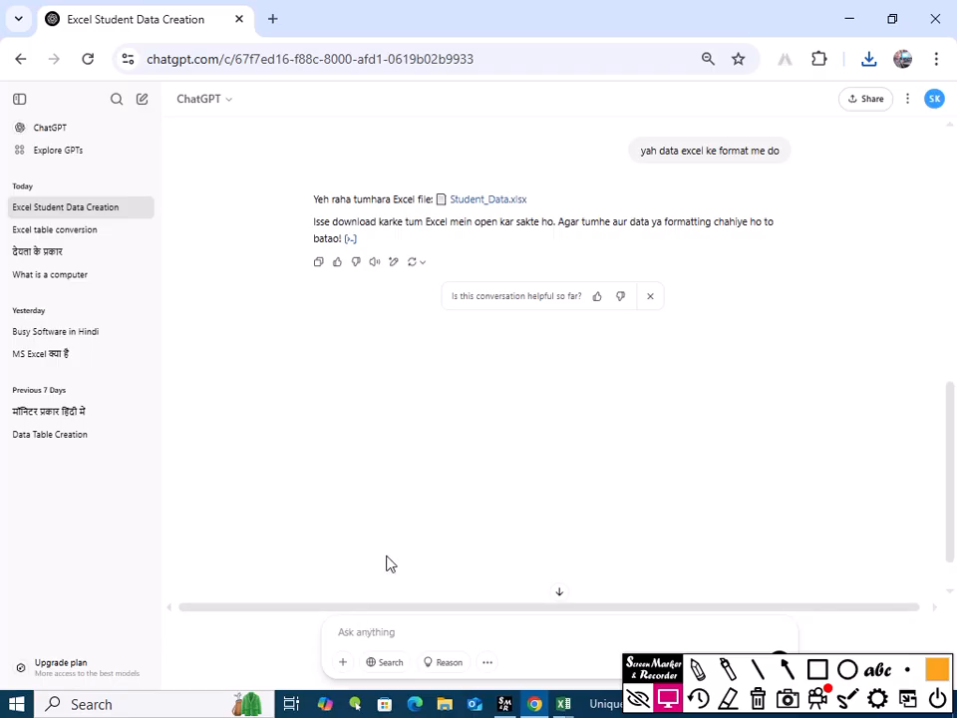
pyautogui.write('is ')
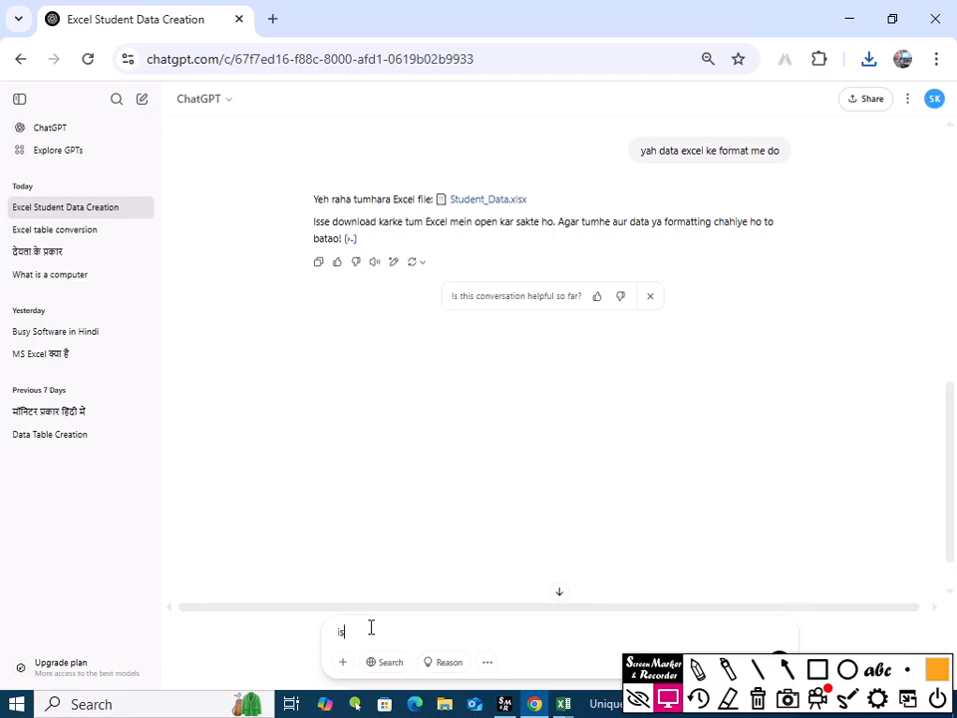
pyautogui.write('table ek header banaiye')
pyautogui.write('wah header ')
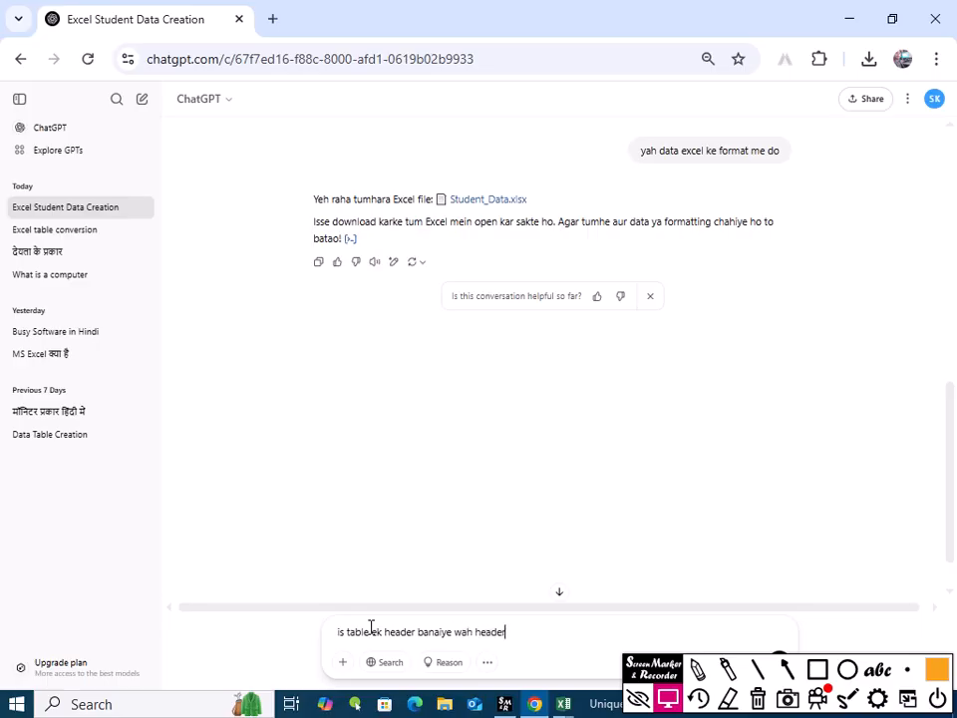
pyautogui.write('prodict')
pyautogui.press('BackSpace')
pyautogui.press('BackSpace')
pyautogui.press('BackSpace')
pyautogui.press('BackSpace')
pyautogui.press('BackSpace')
pyautogui.press('BackSpace')
pyautogui.press('BackSpace')
pyautogui.press('BackSpace')
pyautogui.write('Value Ko')
pyautogui.press('Return')
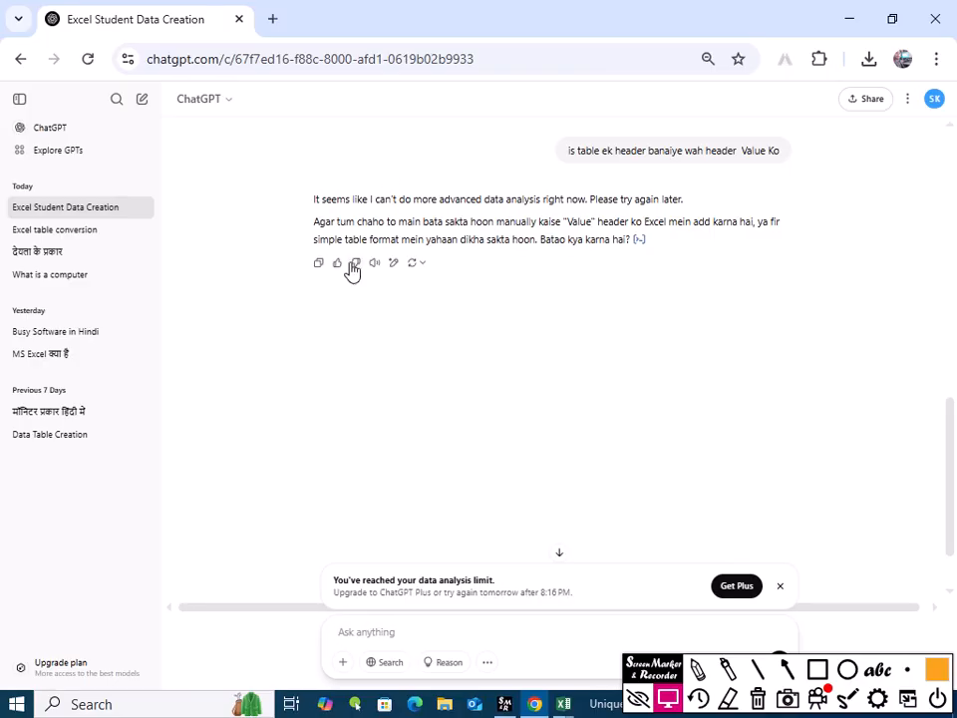
# Look through ChatGPT's reply to the header request and dismiss the data analysis limit notice.
pyautogui.scroll(-1, 496, 333)
pyautogui.scroll(4, 496, 333)
pyautogui.scroll(-4, 479, 454)
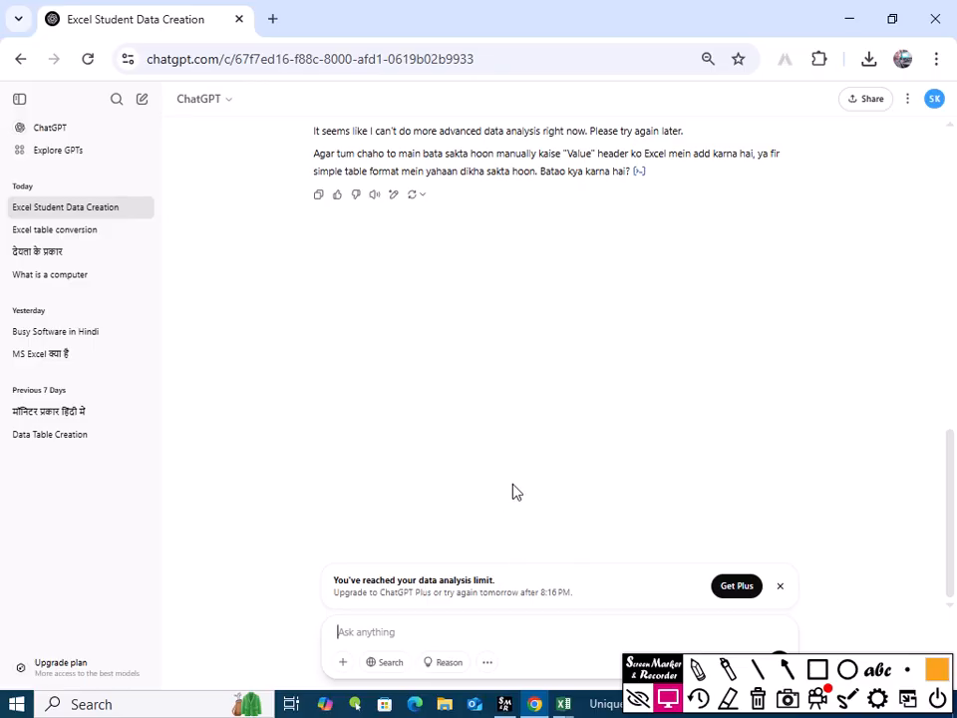
pyautogui.click(780, 587)
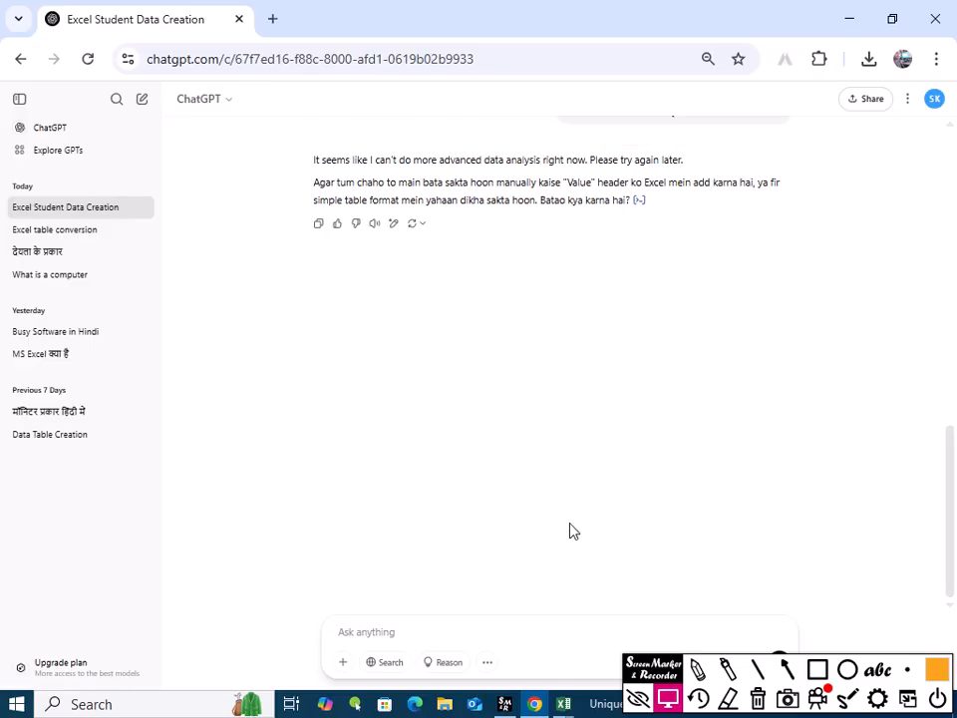
# Reload the ChatGPT page and open the earlier conversation "What is a computer".
pyautogui.click(88, 59)
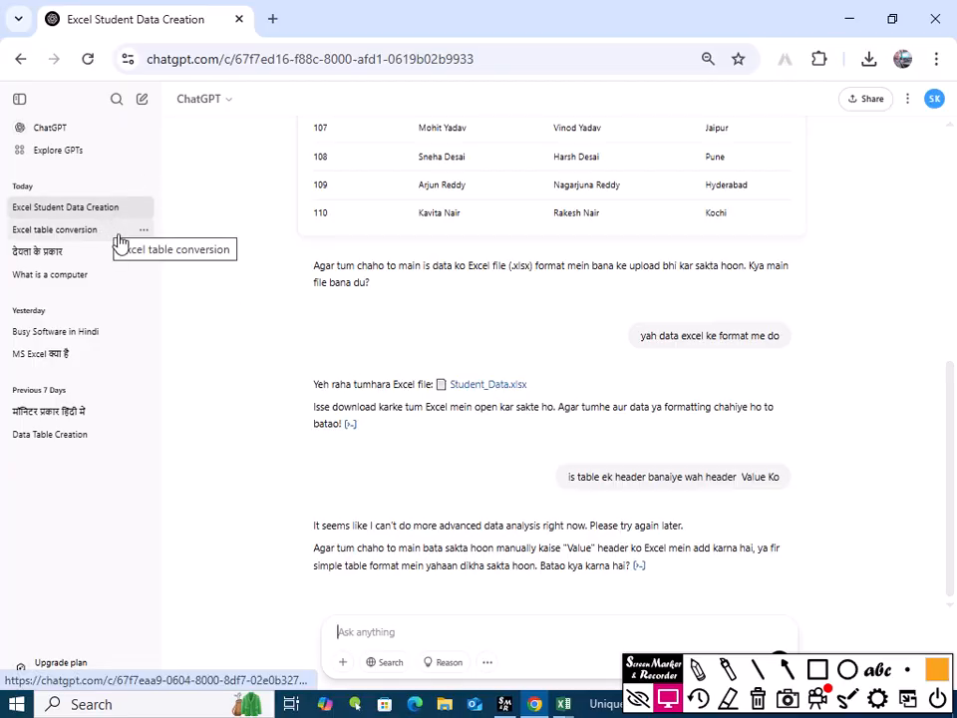
pyautogui.click(139, 281)
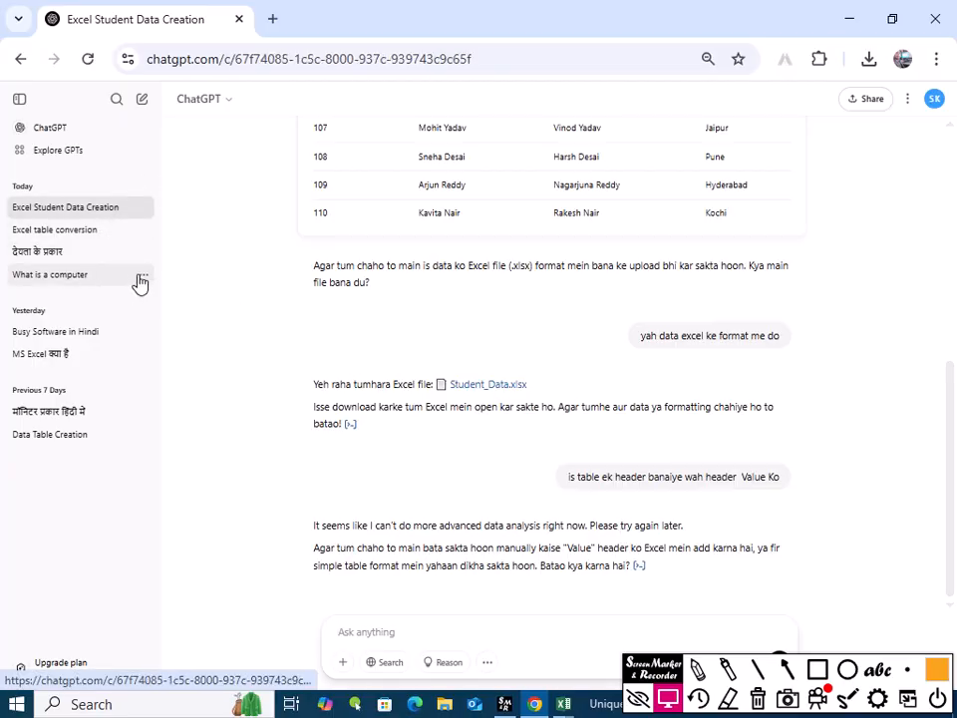